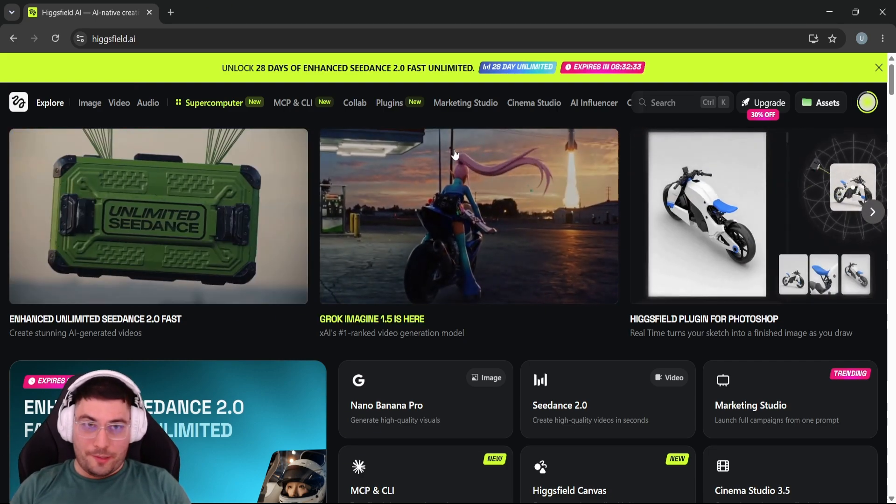
Open Supercomputer and attach the four photos of the blue floral dress to a new task.
scroll(455, 154, down, 4)
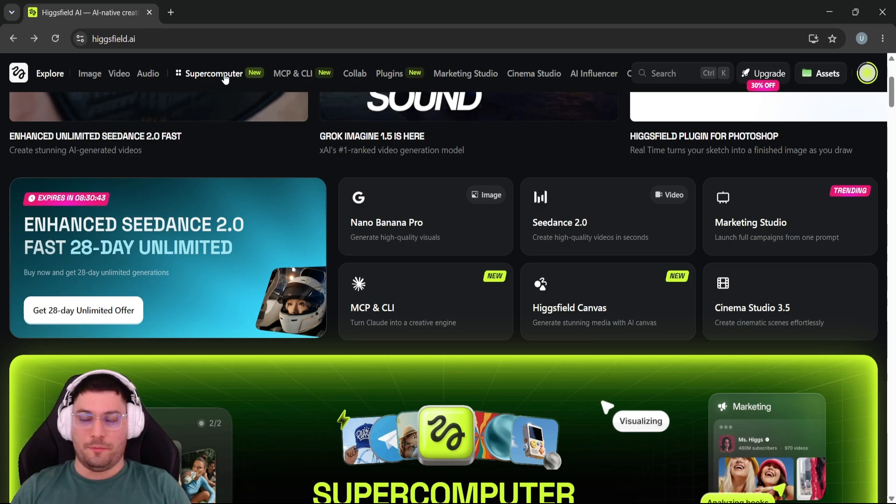
click(226, 77)
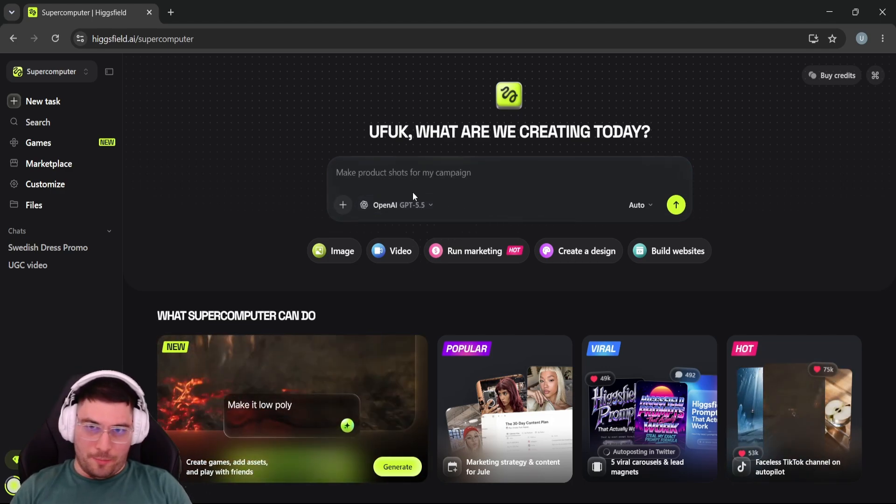
click(342, 205)
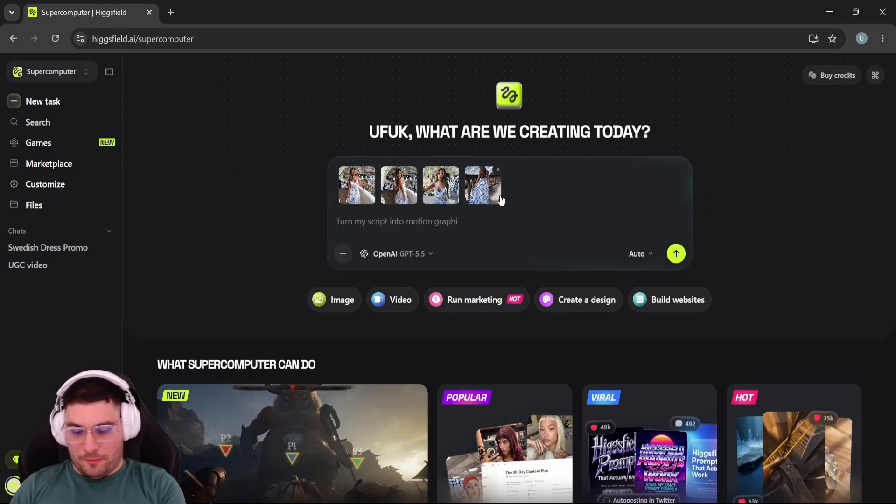
Submit the prompt "Create me a Meta Ad Video Script for this dress for the e-commerce website Lissandra.se".
text(Create)
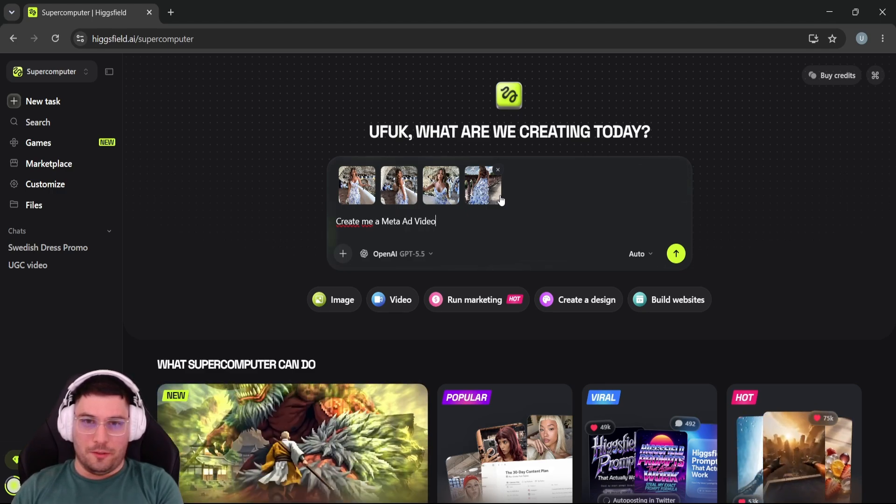
text( me a Meta Ad Video Script for)
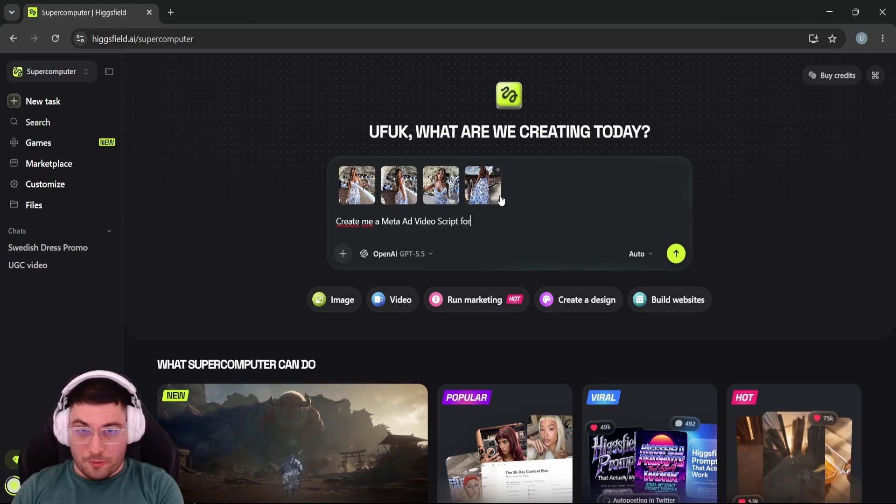
text( this dress for the e)
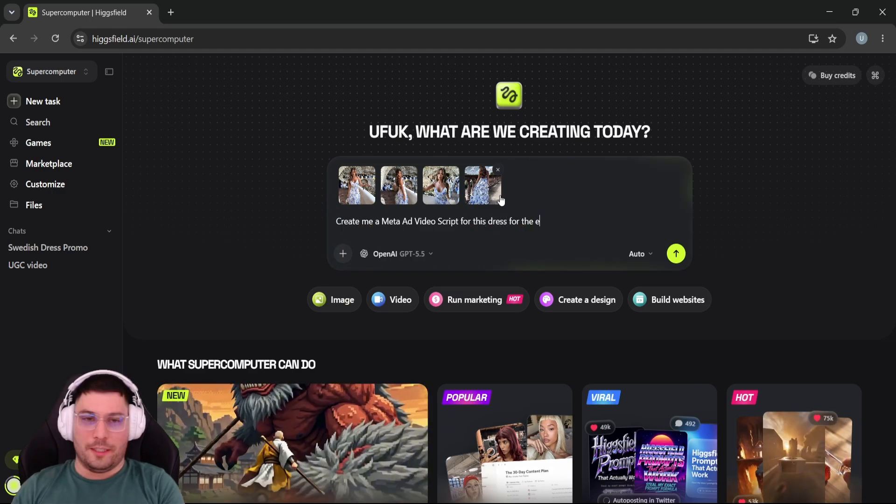
text(-commerce webiste)
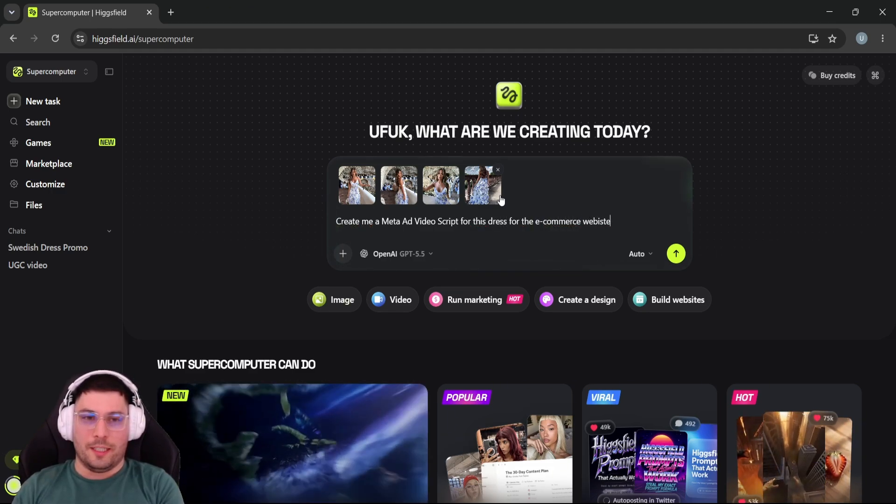
key(BackSpace)
key(BackSpace)
key(BackSpace)
key(BackSpace)
text(site Lissandra.s)
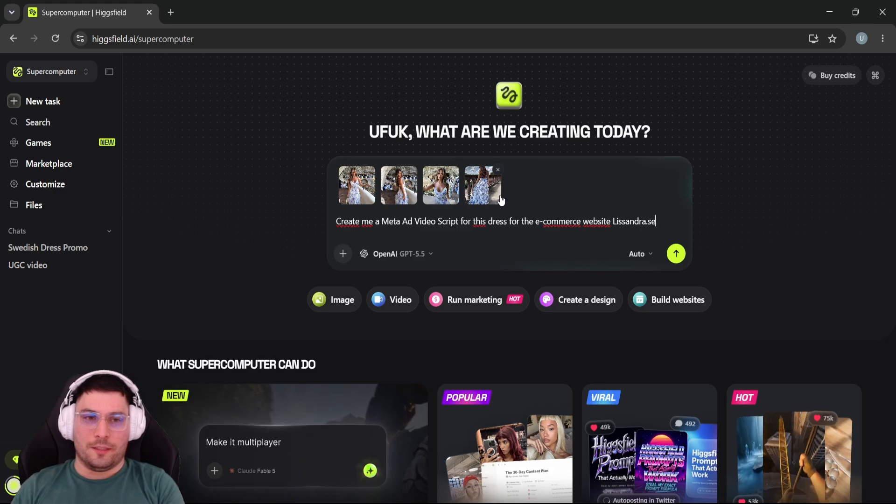
click(677, 254)
click(12, 486)
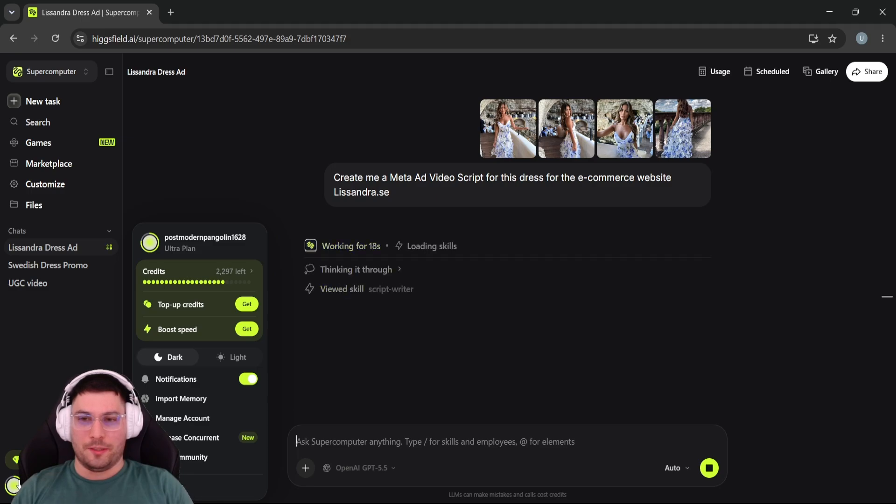
click(96, 340)
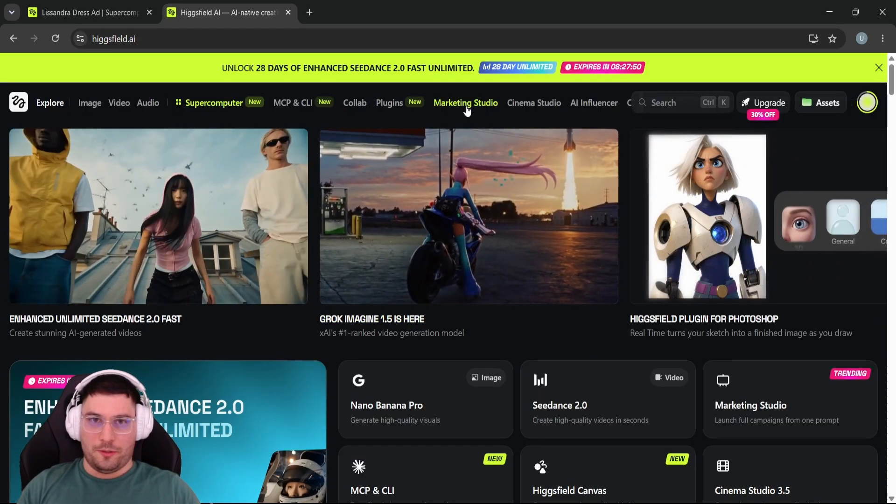
Open Marketing Studio and paste the generated Lissandra.se ad script as the ad description.
click(467, 104)
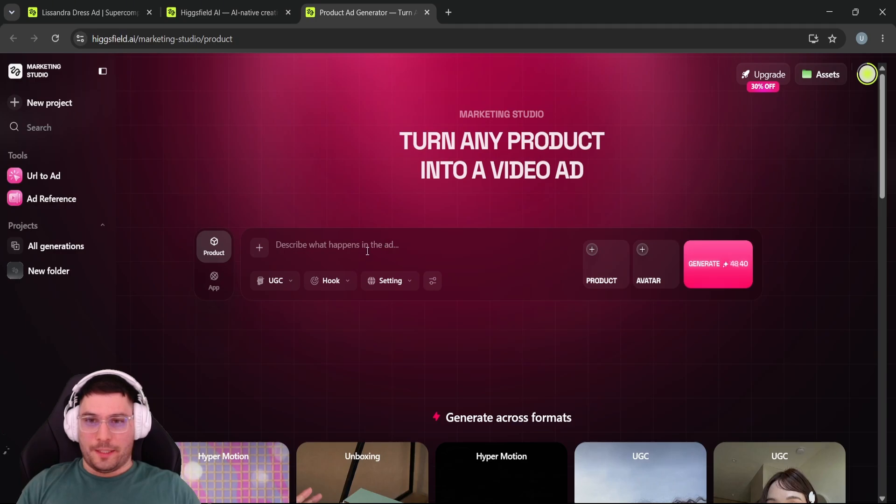
click(368, 251)
key(ctrl+v)
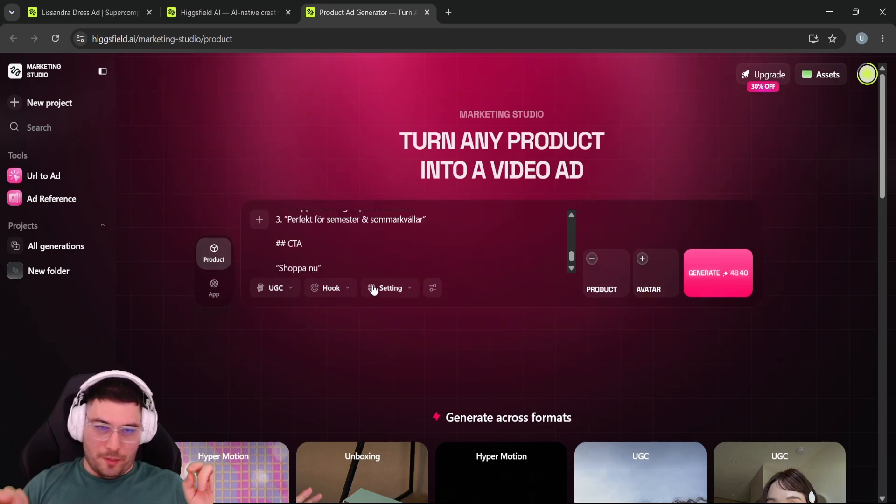
Create a product from the four dress photos, copying its name and description from the Lissandra product page.
click(605, 273)
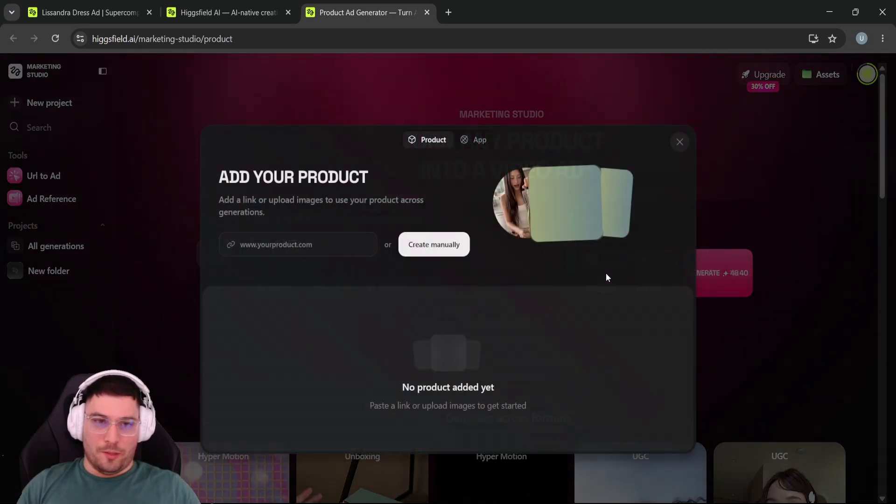
key(ctrl+v)
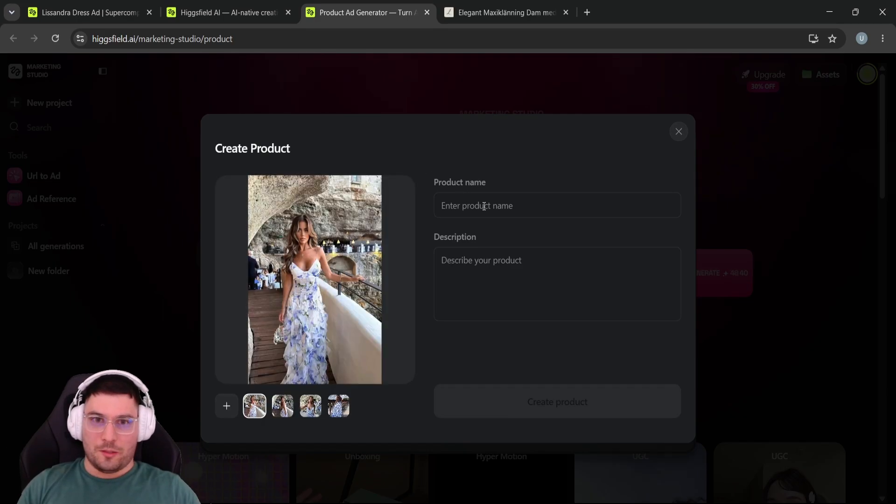
click(506, 12)
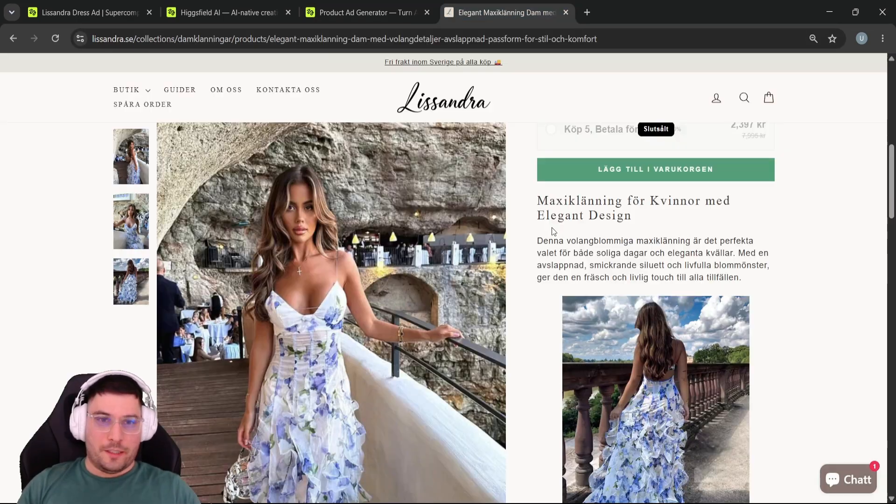
scroll(675, 298, down, 12)
drag(537, 201, 607, 447)
click(364, 13)
click(536, 402)
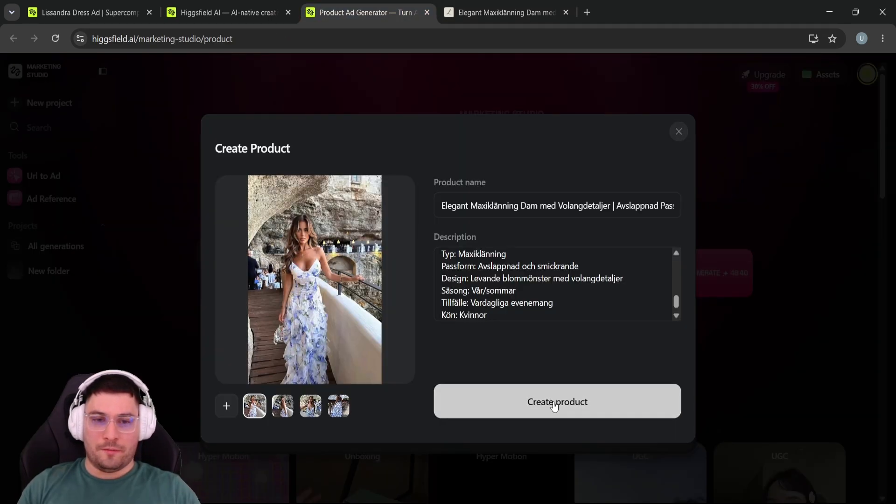
Use the new dress product with the Sofia avatar and generate the UGC video ad.
click(281, 343)
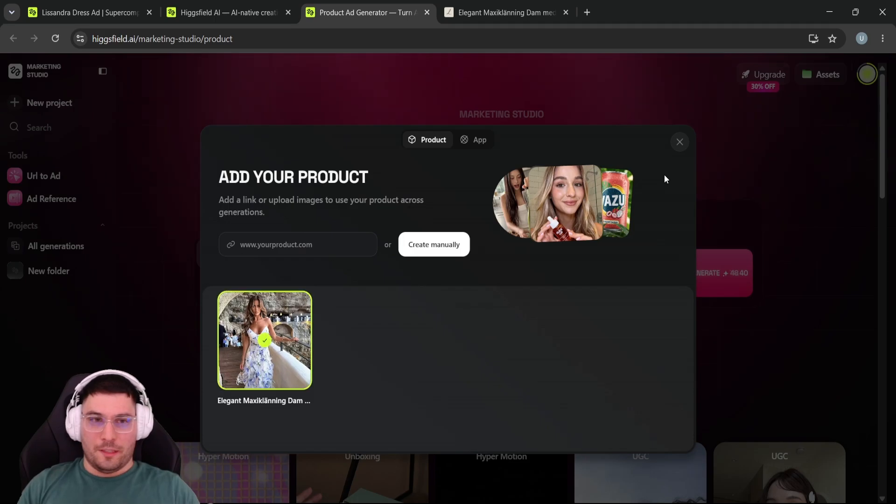
click(680, 141)
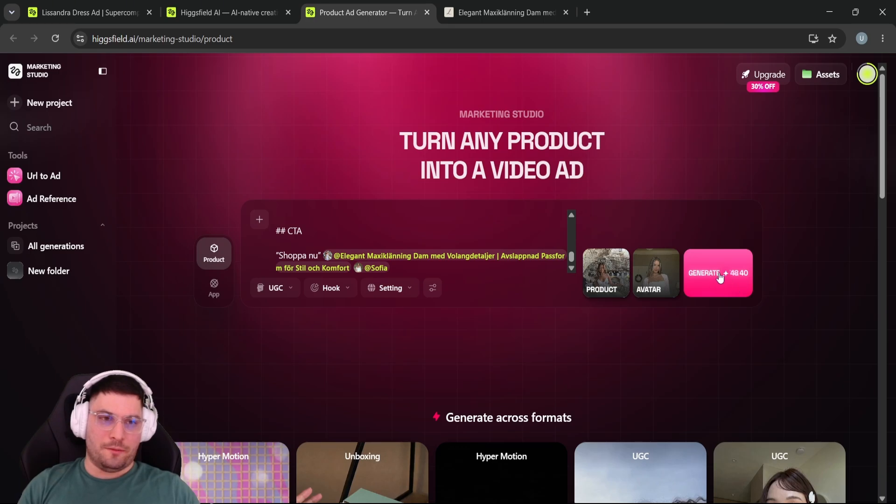
click(717, 276)
scroll(359, 441, up, 5)
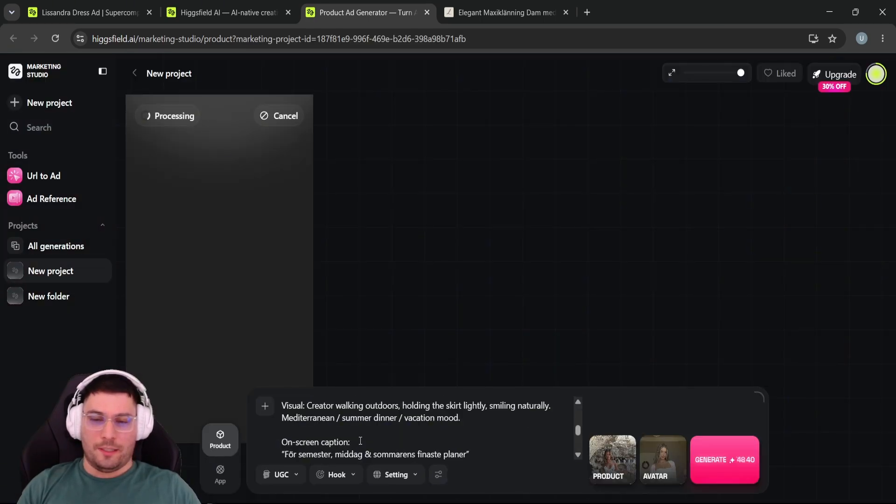
scroll(359, 441, up, 10)
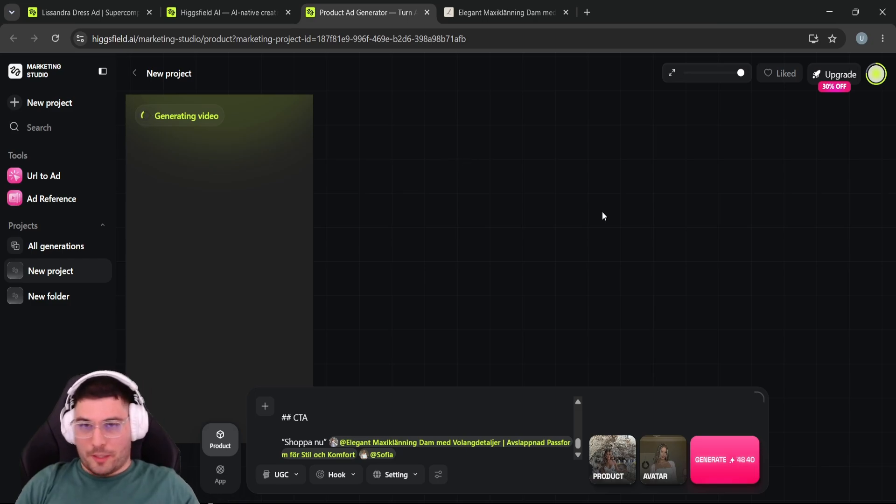
click(875, 82)
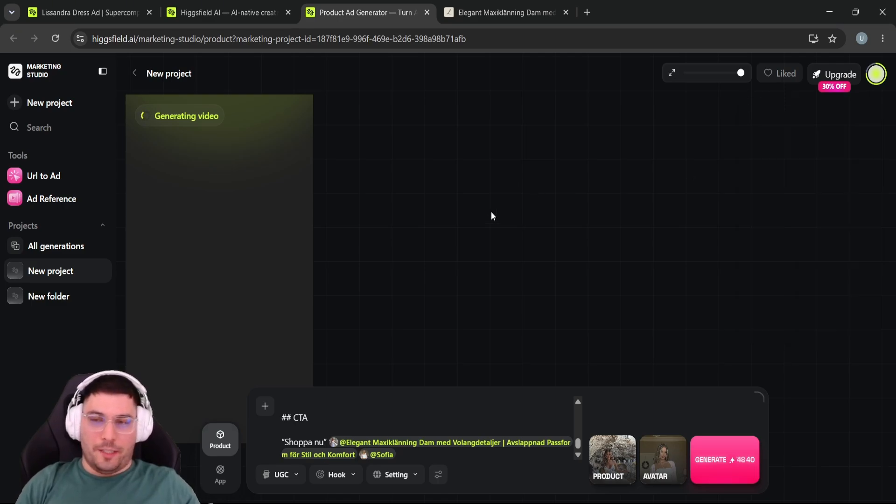
mouse_move(867, 74)
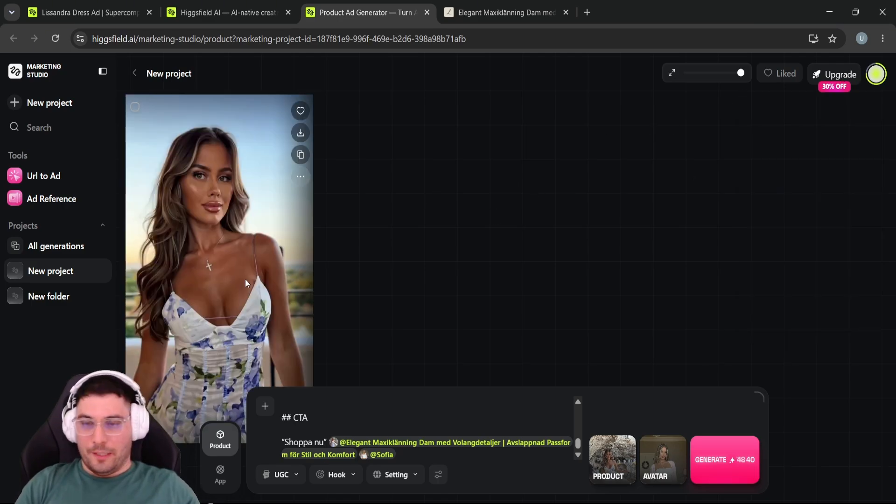
Preview the generated dress ad video and download it.
click(227, 276)
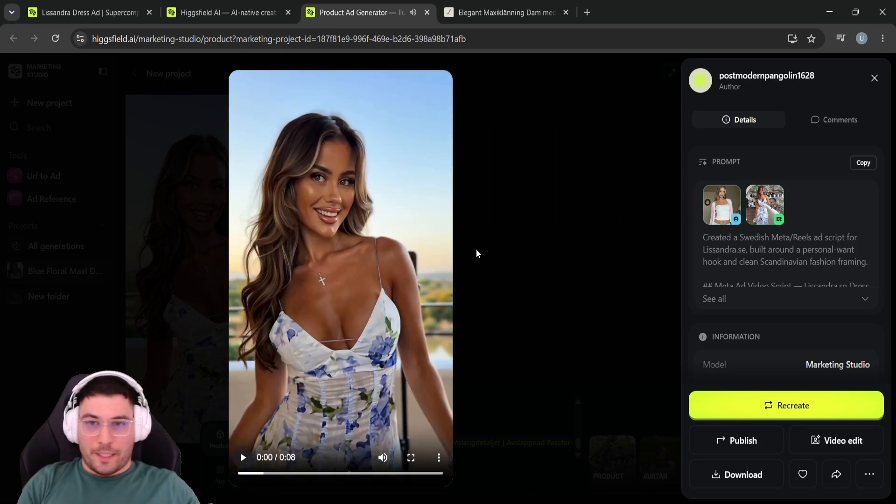
click(240, 474)
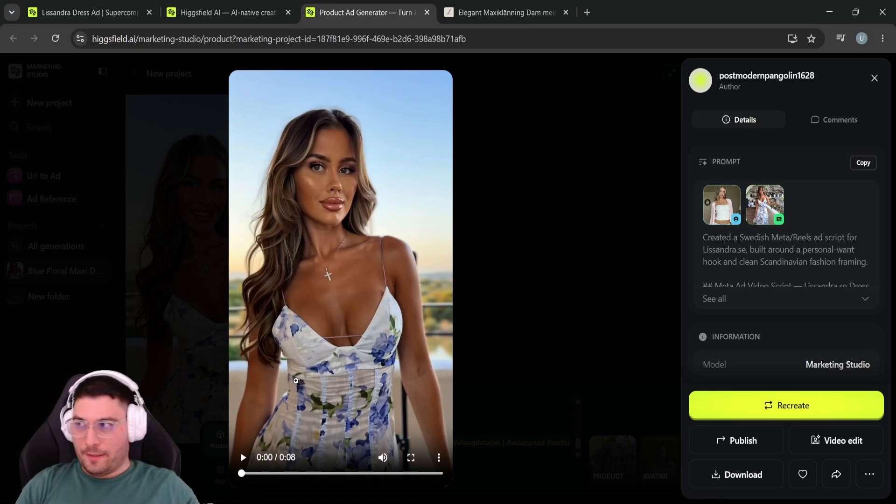
click(466, 273)
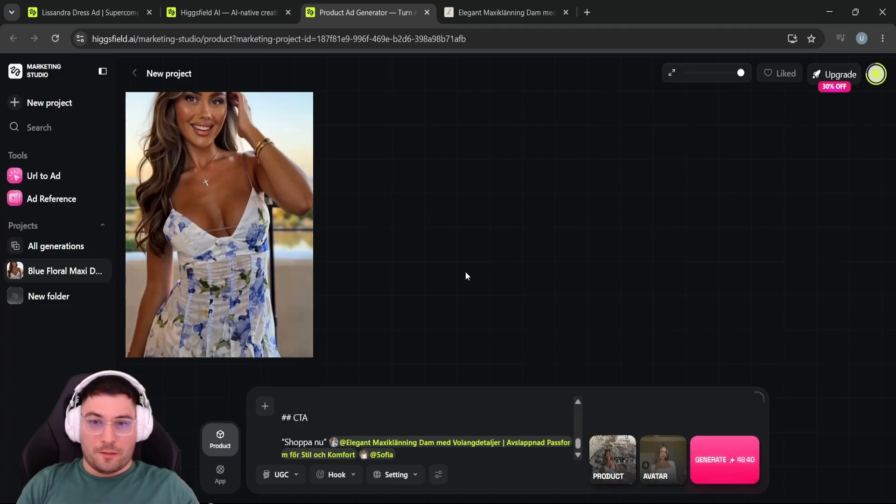
scroll(336, 298, up, 1)
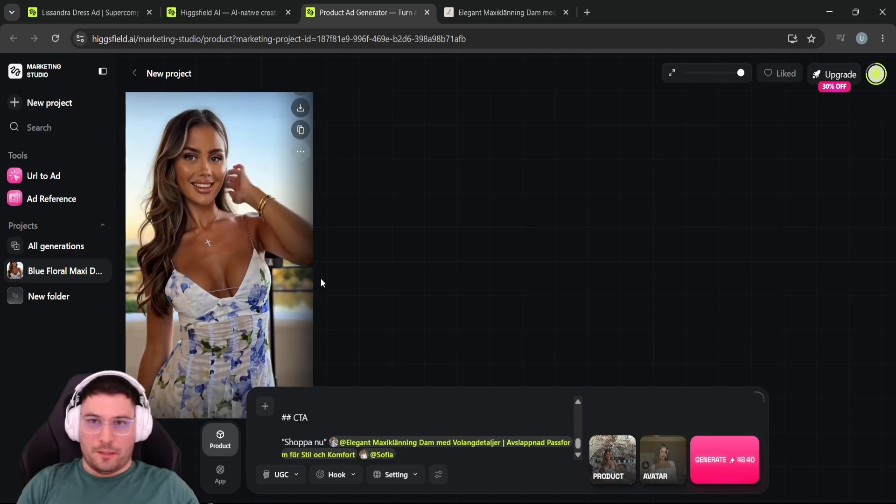
click(301, 109)
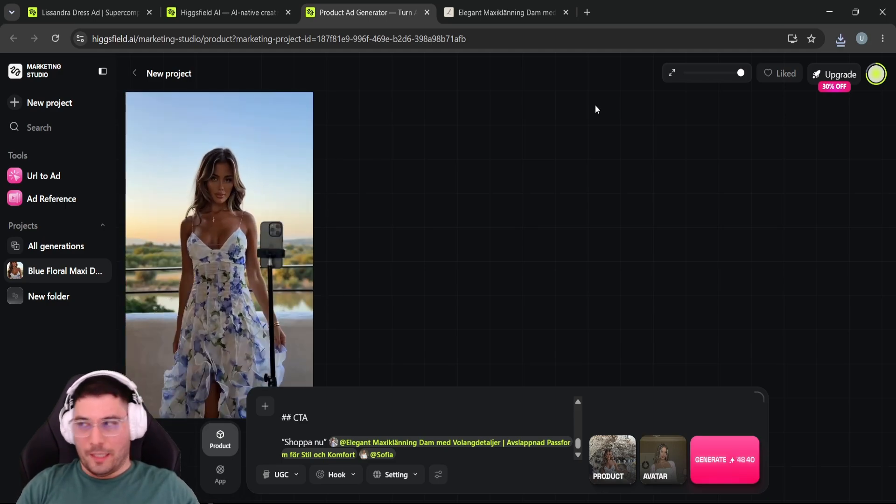
Switch to ElevenLabs Text to Speech in a new browser tab and paste the full ad script.
click(588, 12)
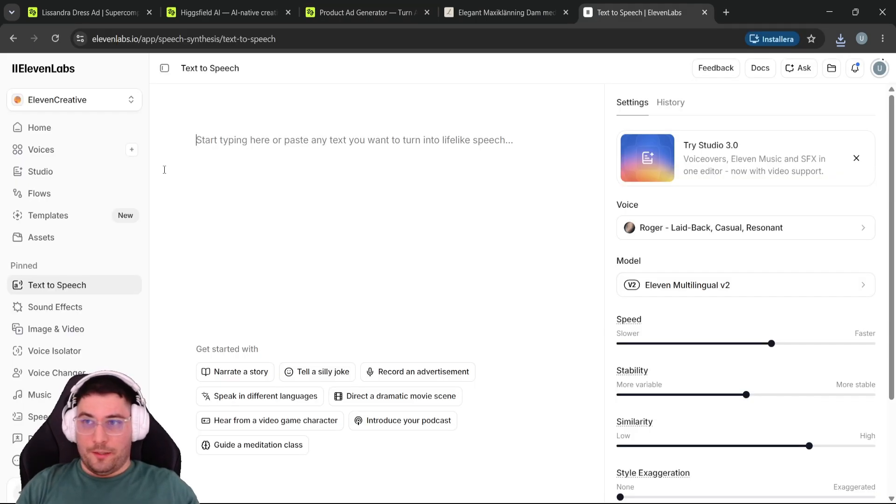
click(86, 282)
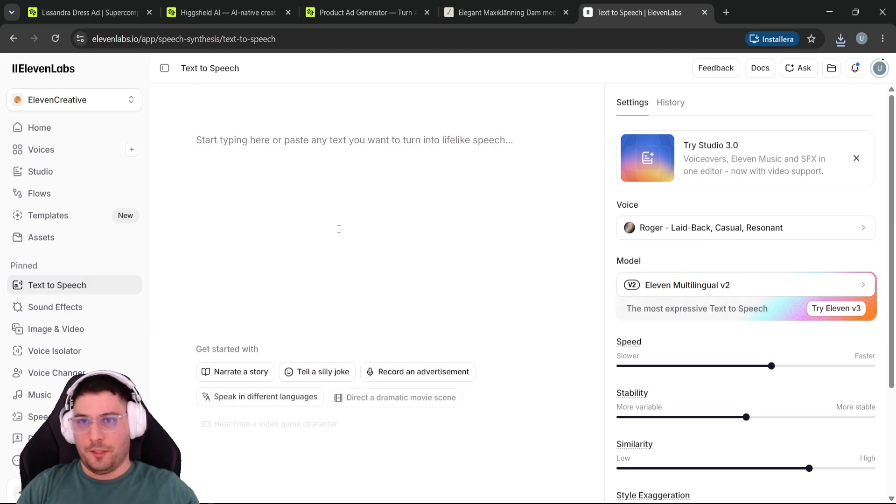
key(ctrl+v)
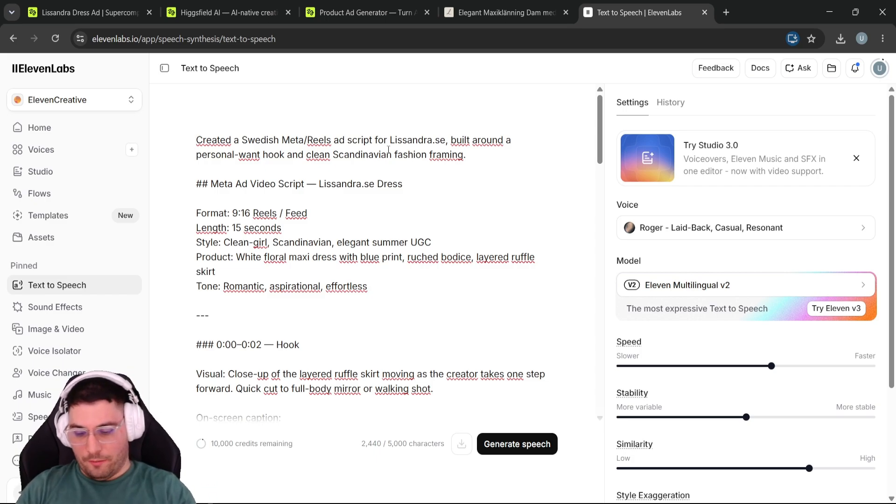
Reduce the speech text to the voiceover line "Jag har letat efter en klänning som känns lätt men ändå uppklädd…".
text(Jag har letat efter en klänning som känns lätt men ändå uppklädd... ...och den här från Lissandra är precis den känslan. Jag älskar de blå blommorna, den markerade midjan och hur kjolen rör sig när man går. Den känns perfekt för semester, middagar, bröllopsgäst-look eller bara en kväll när man vill känna sig extra fin. Finns nu på Lissandra.se — men jag hade inte väntat för länge.)
key(ctrl+f)
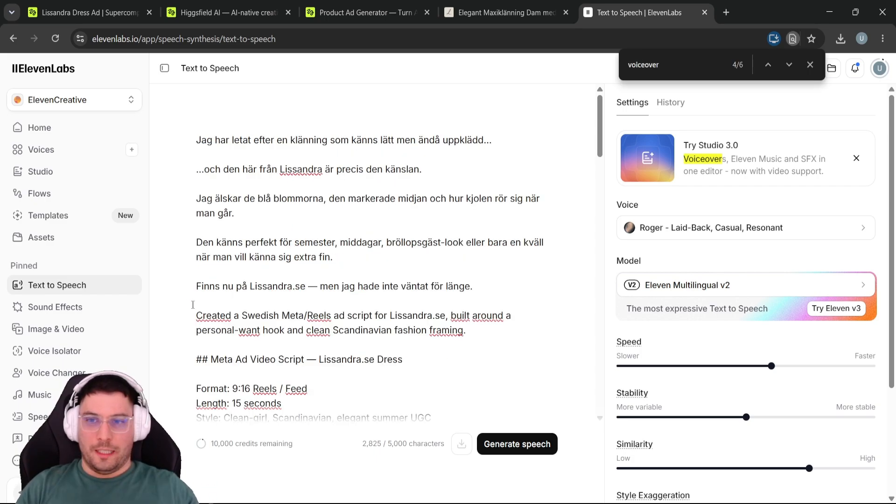
key(ctrl+shift+Home)
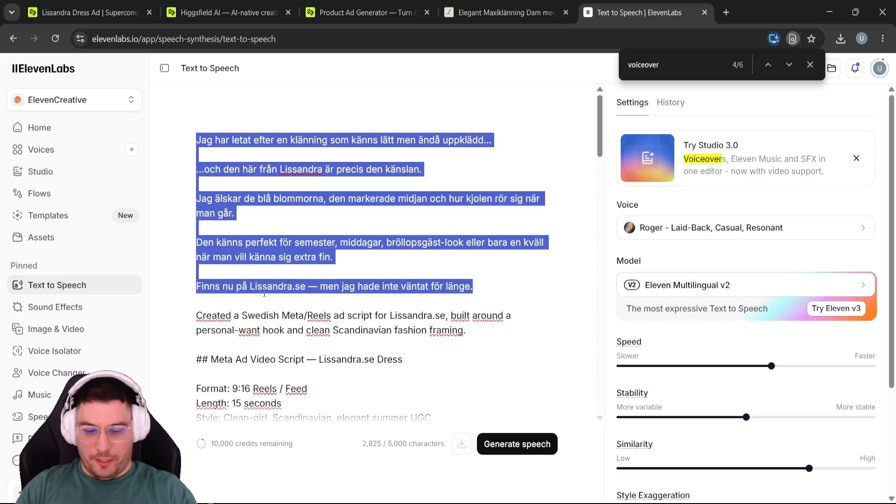
key(ctrl+a)
key(BackSpace)
text(Jag har letat efter en klänning som känns lätt men ändå uppklädd…  …och den här från Lissandra är precis den känslan.  Jag älskar de blå blommorna, den markerade midjan och hur kjolen rör sig när man går.  Den känns perfekt för semester, middagar, bröllopsgäst-look eller bara en kväll när man vill känna sig extra fin.  Finns nu på Lissandra.se — men jag hade inte väntat för länge.)
drag(476, 306, 193, 169)
key(BackSpace)
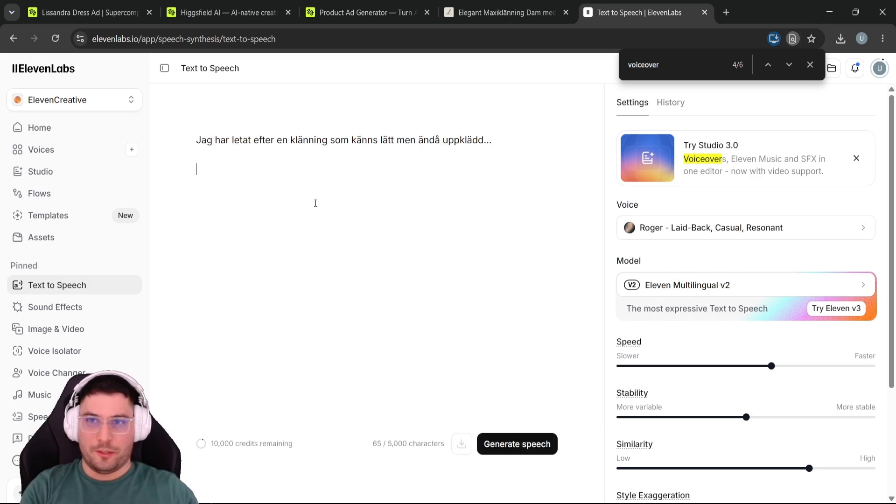
click(797, 42)
Search the voice library for "Swedish" and filter the results to female voices.
click(697, 222)
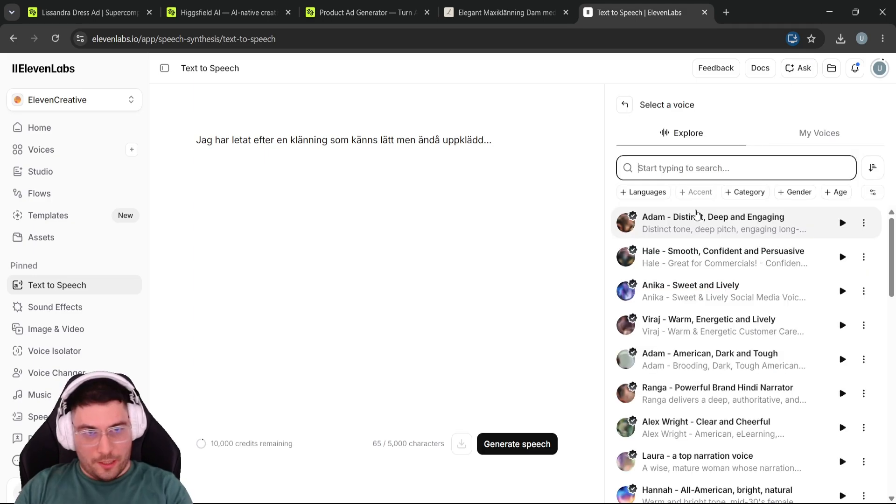
text(Sweid)
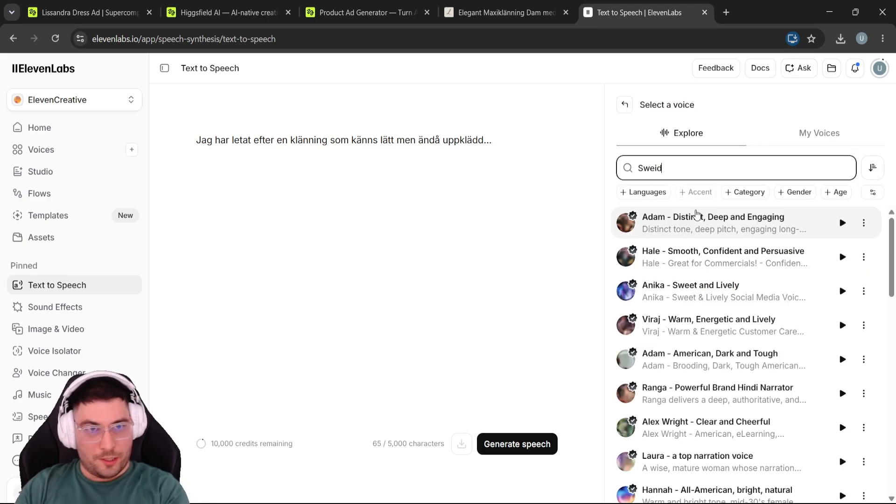
key(BackSpace)
key(BackSpace)
text(dish)
click(795, 192)
click(798, 236)
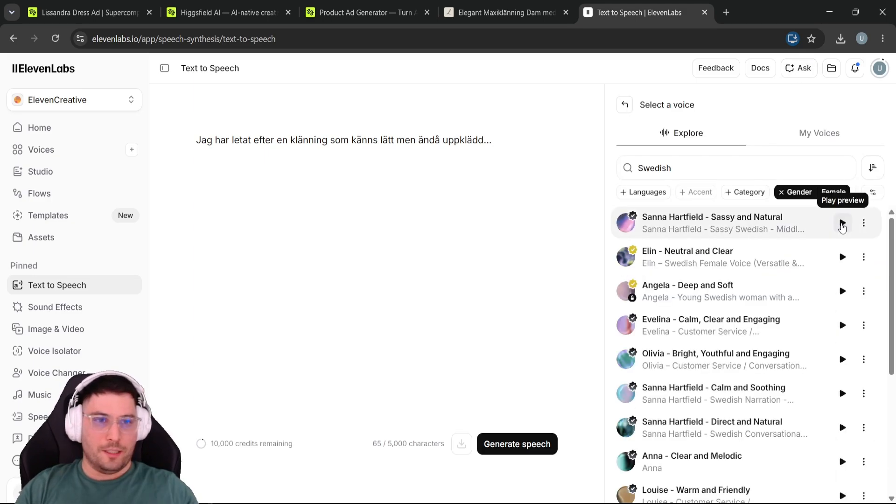
Preview the first two Swedish female voices and choose "Elin - Neutral and Clear".
click(843, 224)
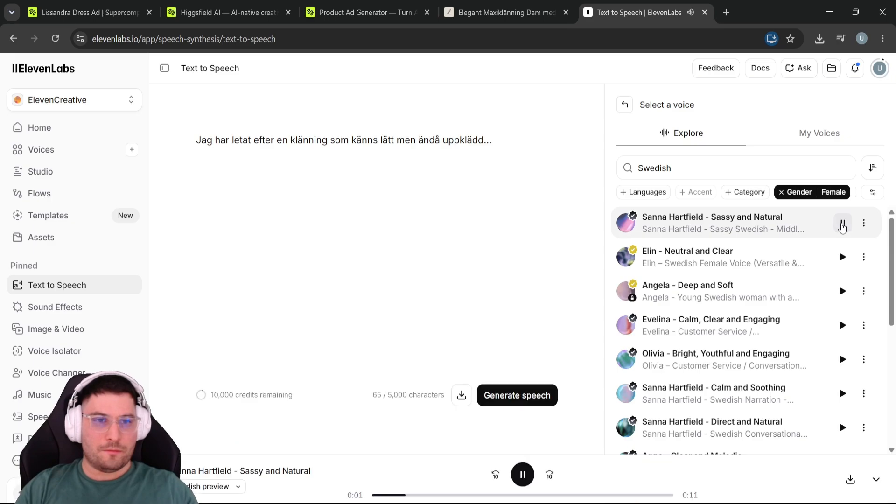
click(843, 225)
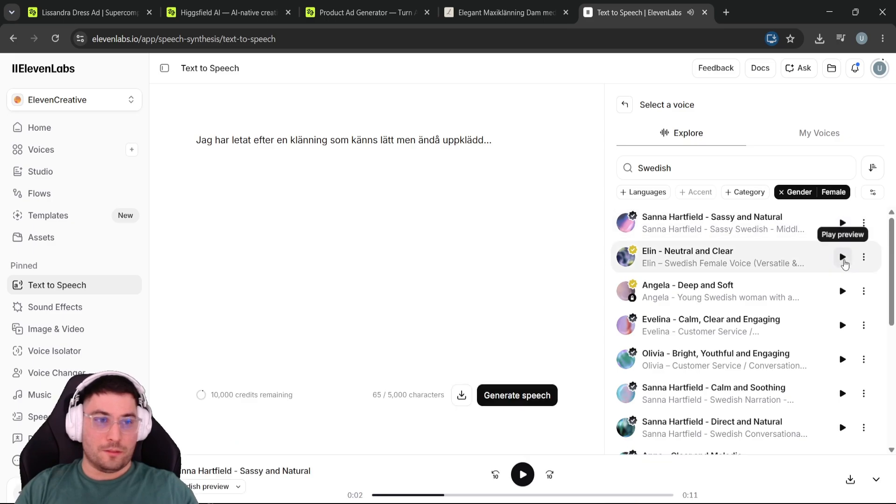
click(844, 261)
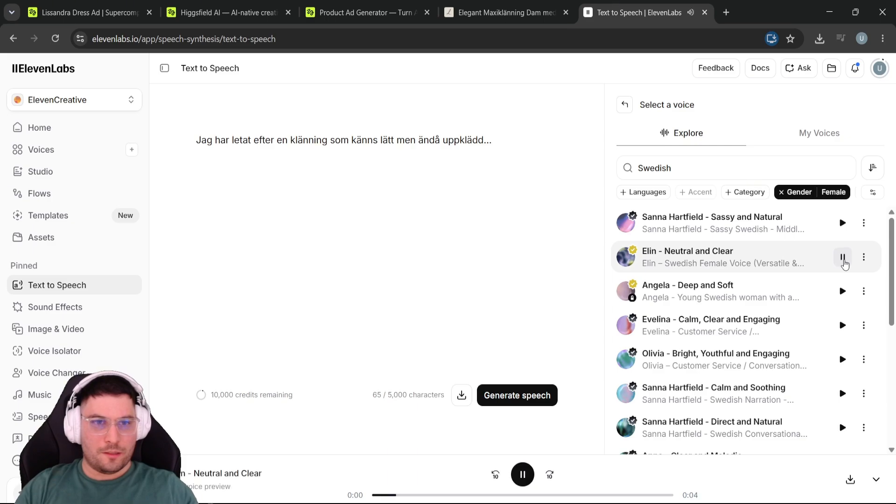
click(844, 262)
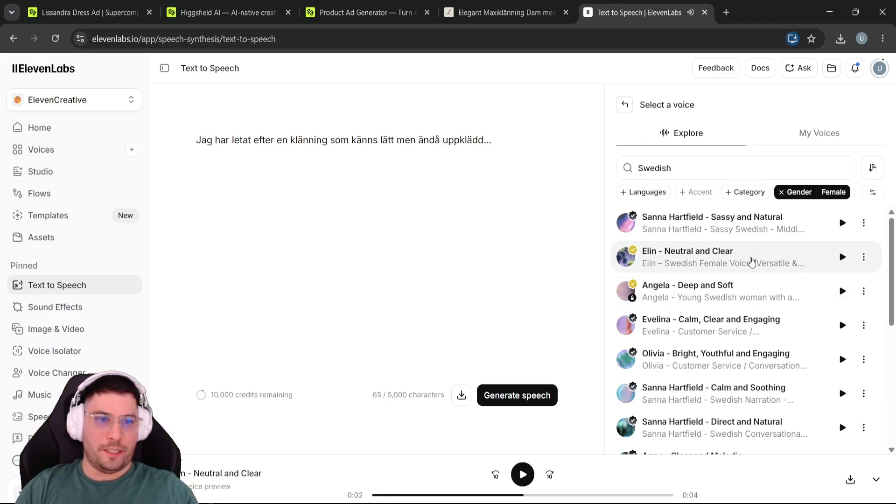
click(640, 253)
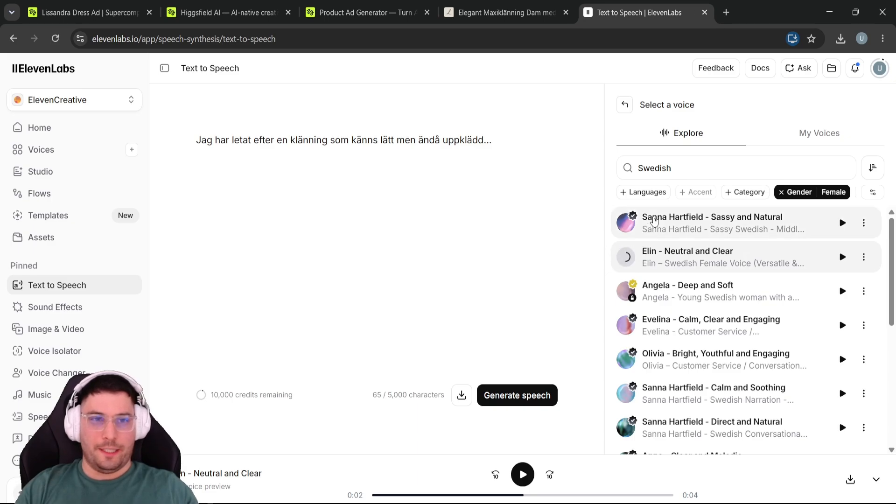
Use the MP3 44.1 kHz (128kbps) output format and generate the speech for the first script line.
scroll(649, 215, down, 4)
click(682, 398)
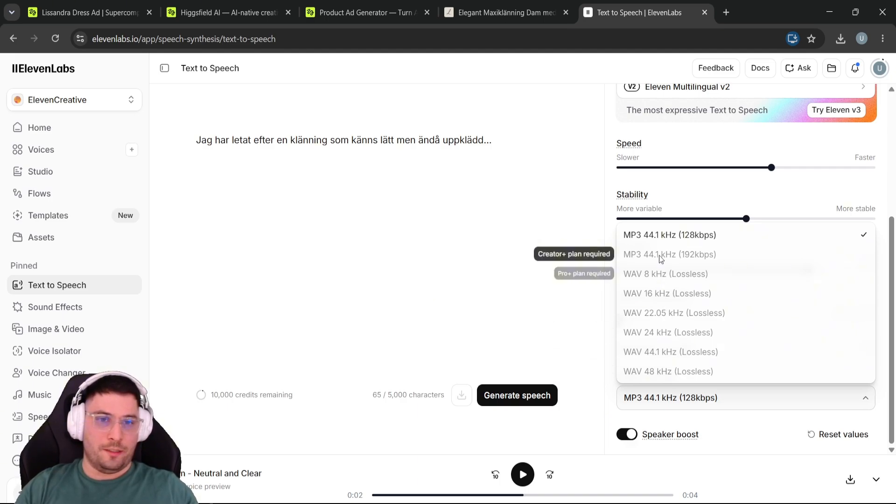
click(687, 244)
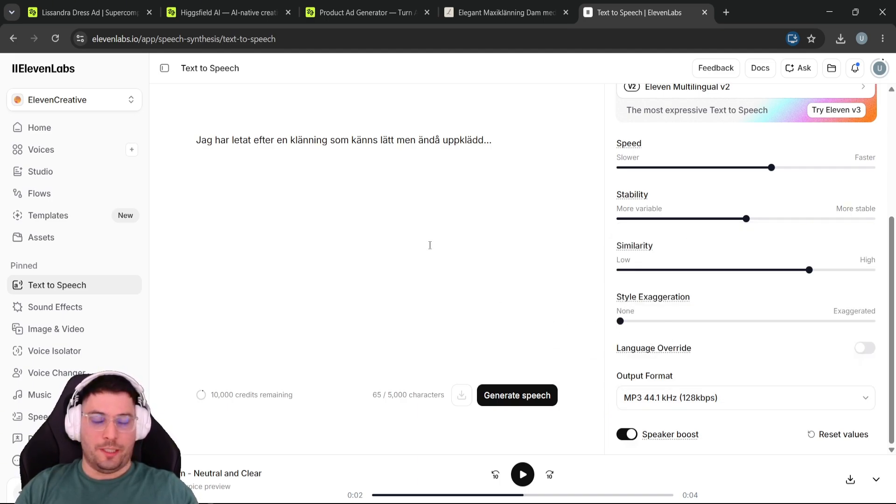
click(529, 400)
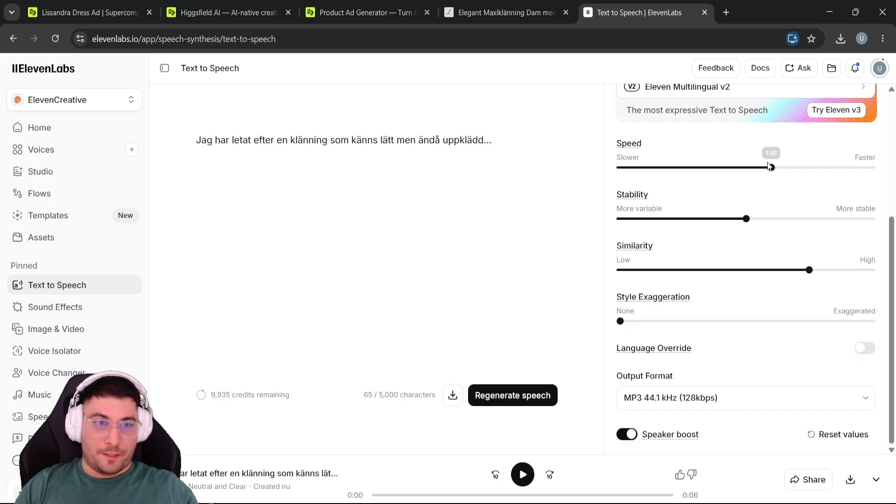
Set the speech speed to the maximum and open the generated dress video in the Higgsfield tab.
drag(770, 167, 874, 167)
click(366, 13)
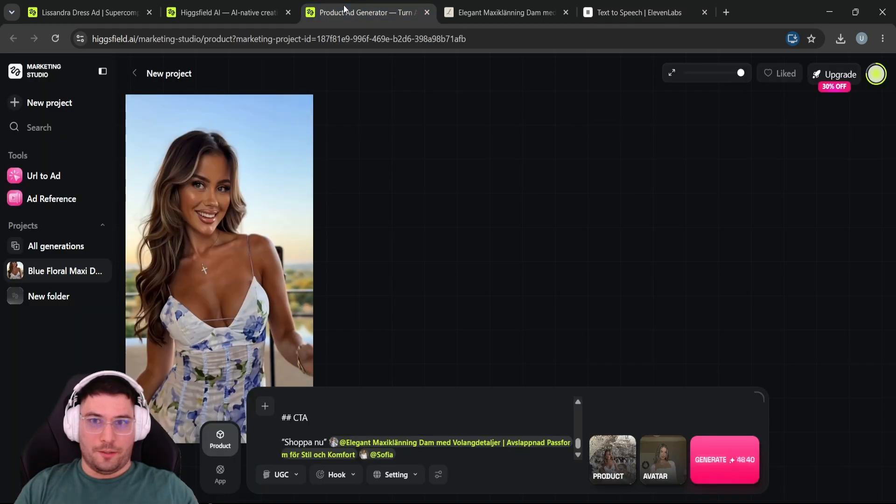
click(258, 210)
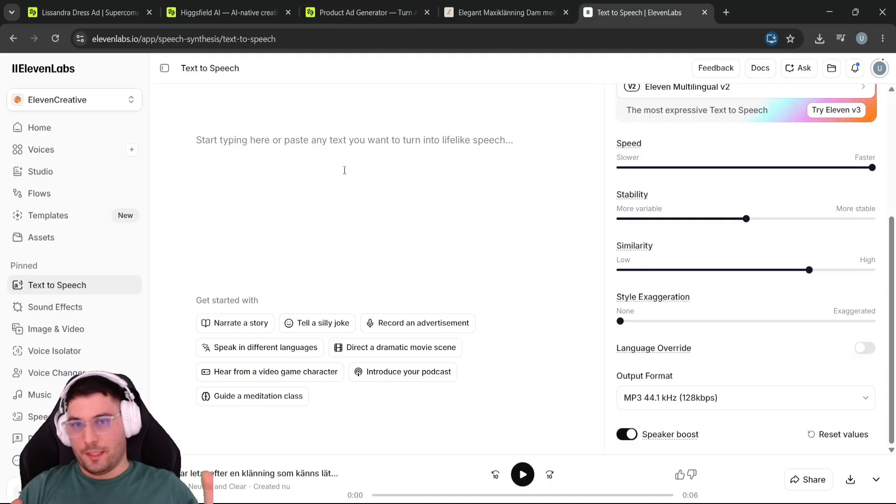
Paste the full script into ElevenLabs, keep only "Jag har letat efter en klänning som känns lätt men ändå uppklädd…" and generate the speech again.
click(345, 170)
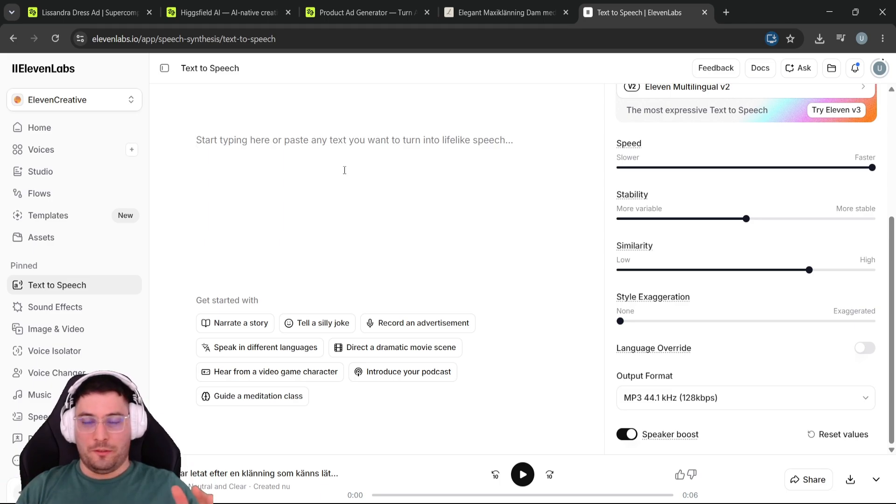
text(Jag har letat efter en klänning som känns lätt men ändå uppklädd…  …och den här från Lissandra är precis den känslan.  Jag älskar de blå blommorna, den markerade midjan och hur kjolen rör sig när man går.  Den känns perfekt för semester, middagar, bröllopsgäst-look eller bara en kväll när man vill känna sig extra fin.  Finns nu på Lissandra.se — men jag hade inte väntat för länge.)
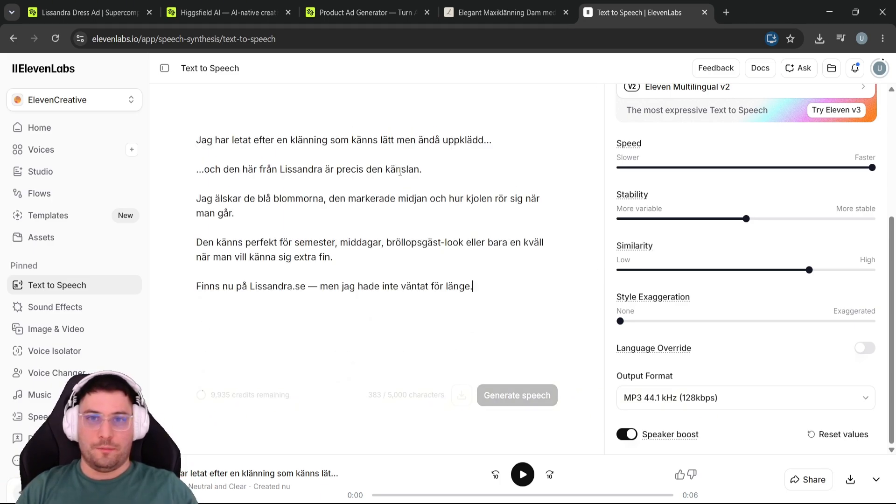
drag(195, 164, 494, 286)
key(BackSpace)
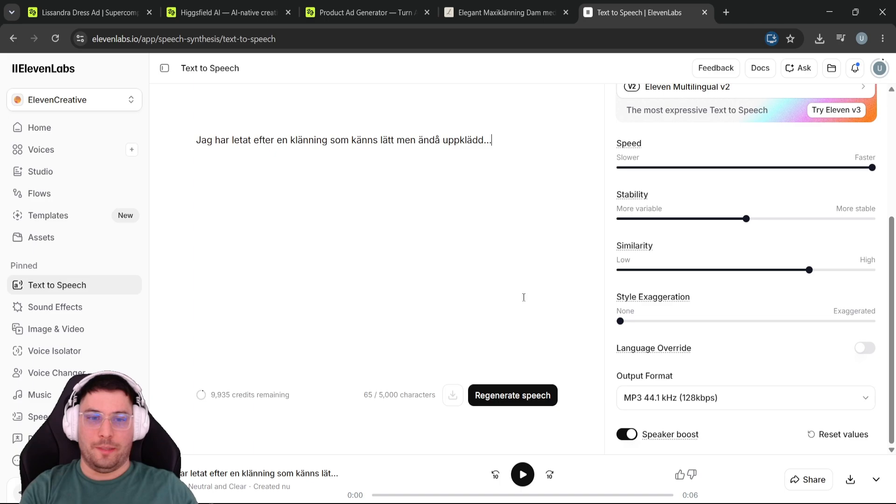
click(509, 397)
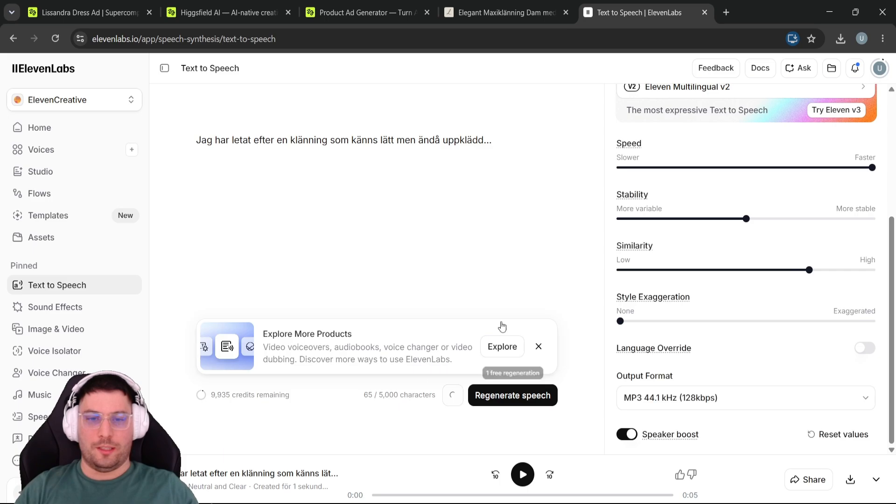
Replace the speech text with "…och den här från Lissandra är precis den känslan." and generate its speech.
text(...och den här från Lissandra är precis den känslan.  Jag älskar de blå blommorna, den markerade midjan och hur kjolen rör sig när man går.  Den känns perfekt för semester, middagar, bröllopsgäst-look eller bara en kväll när man vill känna sig extra fin.  Finns nu på Lissandra.se — men jag hade inte väntat för länge.)
key(ctrl+a)
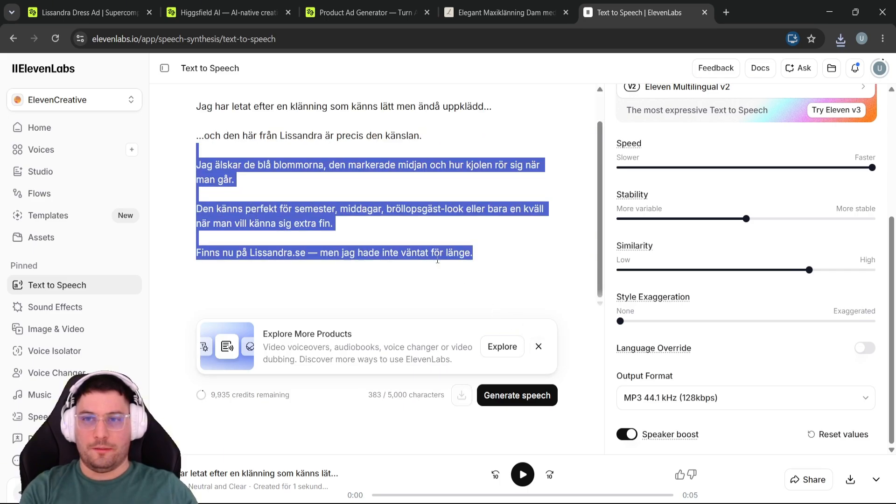
text(...och den här från Lissandra är precis den känslan.)
key(ctrl+Return)
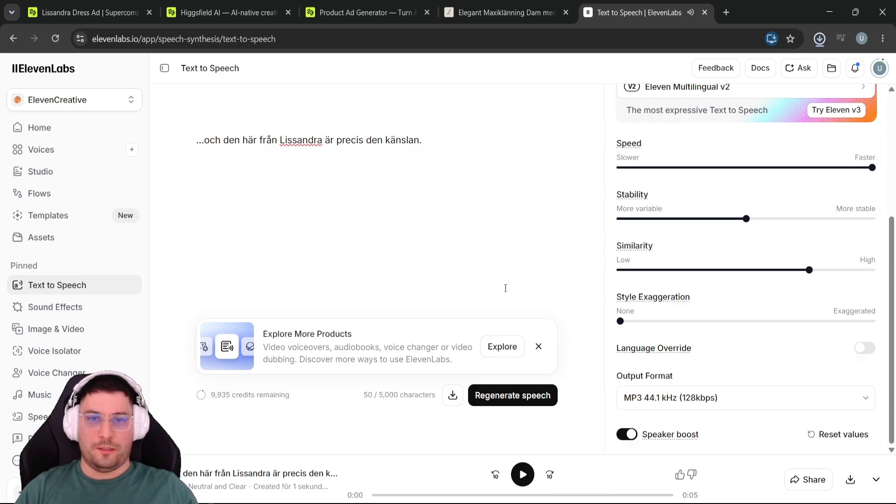
Generate and download separate speech clips for the "Jag älskar de blå blommorna…" and "Den känns perfekt för semester…" lines.
key(ctrl+z)
drag(444, 170, 196, 136)
key(BackSpace)
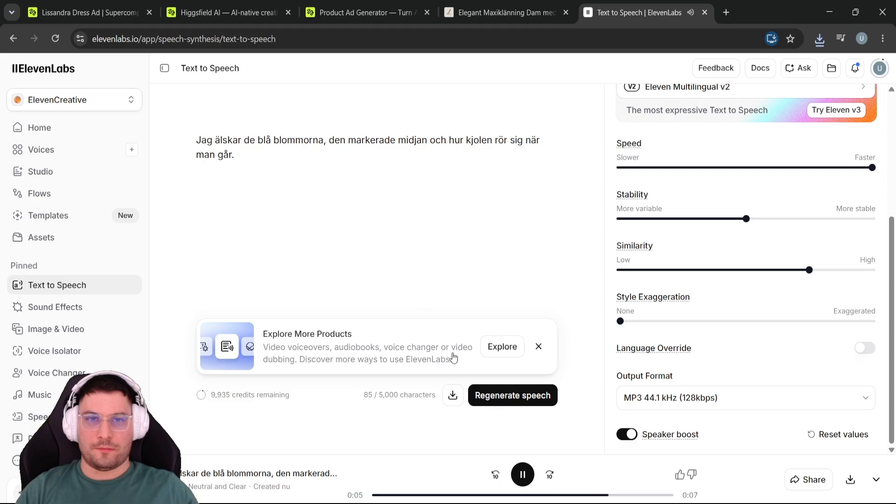
click(453, 395)
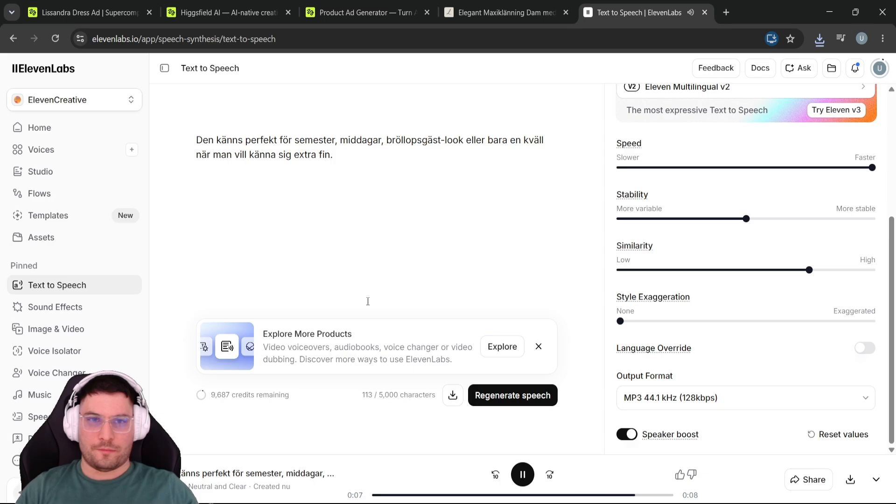
click(452, 394)
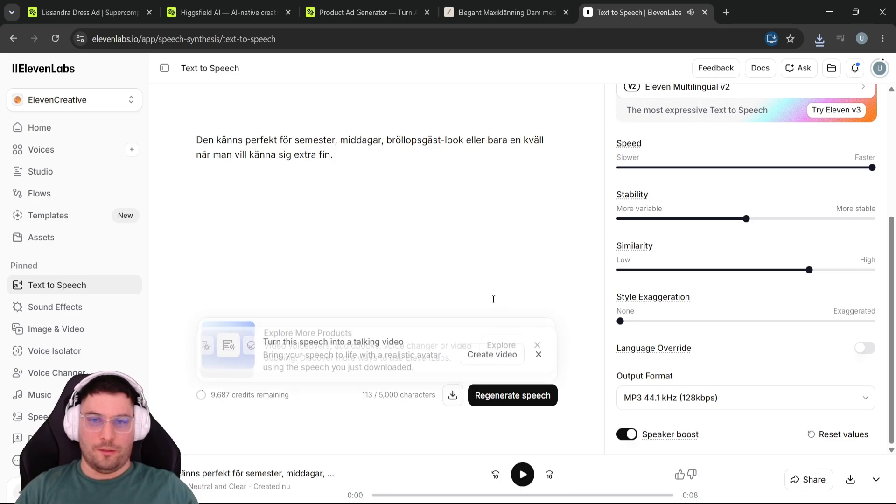
Paste the full script again, keep only "Finns nu på Lissandra.se — men jag hade inte väntat för länge." and generate its speech.
key(ctrl+a)
text(Jag har letat efter en klänning som känns lätt men ändå uppklädd... ...och den här från Lissandra är precis den känslan. Jag älskar de blå blommorna, den markerade midjan och hur kjolen rör sig när man går. Den känns perfekt för semester, middagar, bröllopsgäst-look eller bara en kväll när man vill känna sig extra fin. Finns nu på Lissandra.se — men jag hade inte väntat för länge.)
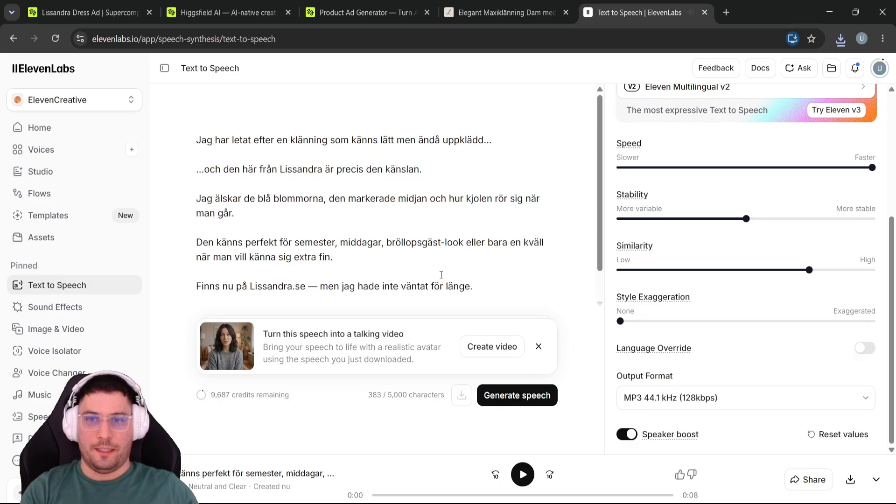
scroll(378, 185, down, 1)
drag(336, 227, 188, 69)
key(BackSpace)
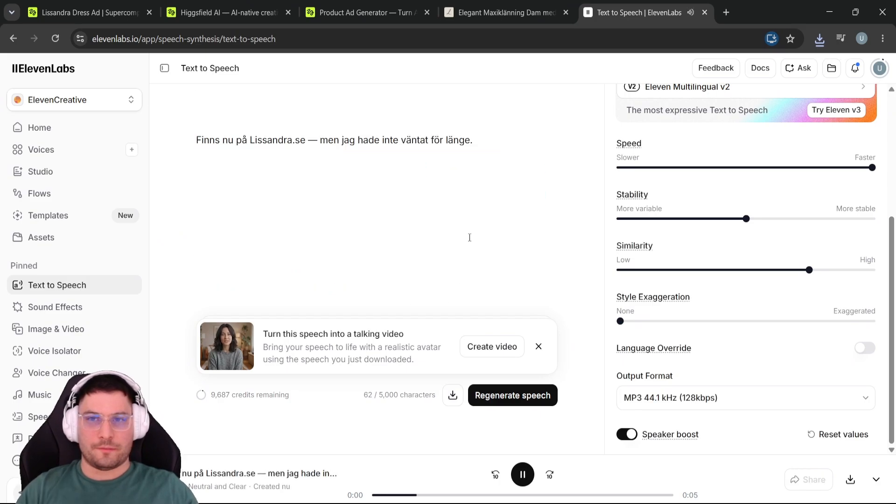
Shorten the closing line to "Finns nu på Lissandra.se" and generate the speech, also trying the spelling "Lissandra.s e".
click(301, 147)
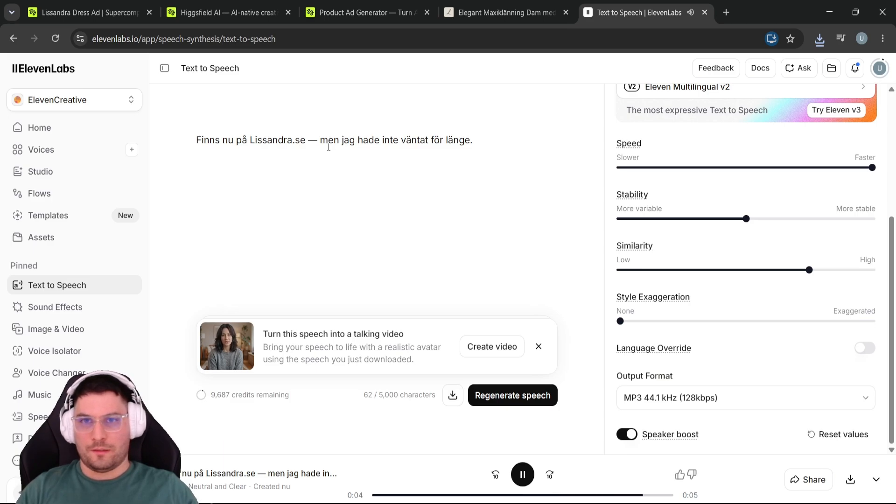
drag(480, 143, 307, 142)
key(BackSpace)
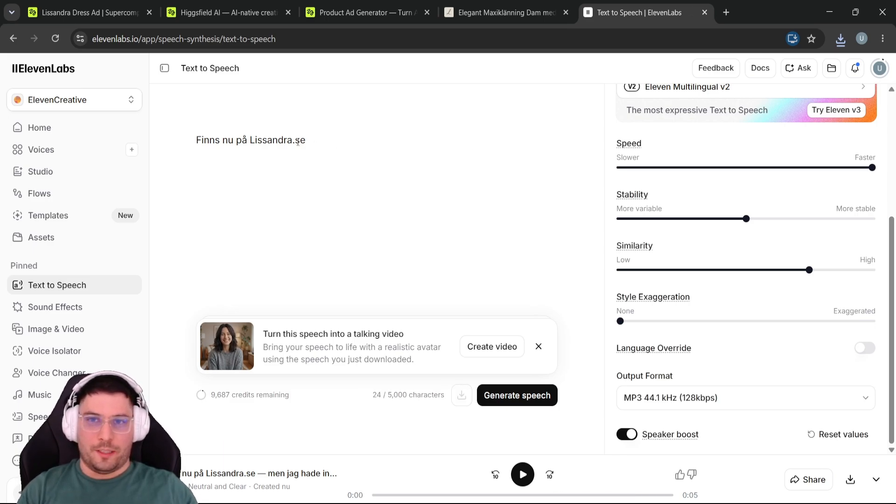
click(507, 401)
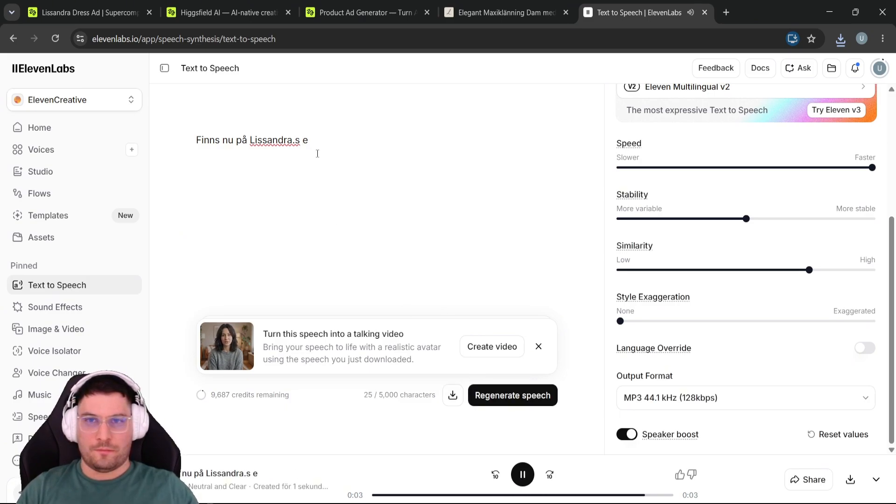
Restore the address to "Lissandra.se", regenerate the closing line and download the speech.
key(BackSpace)
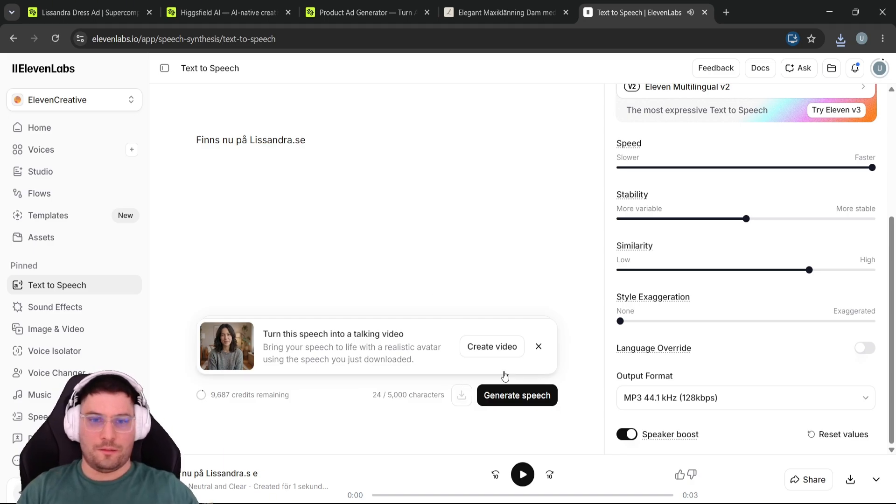
click(512, 395)
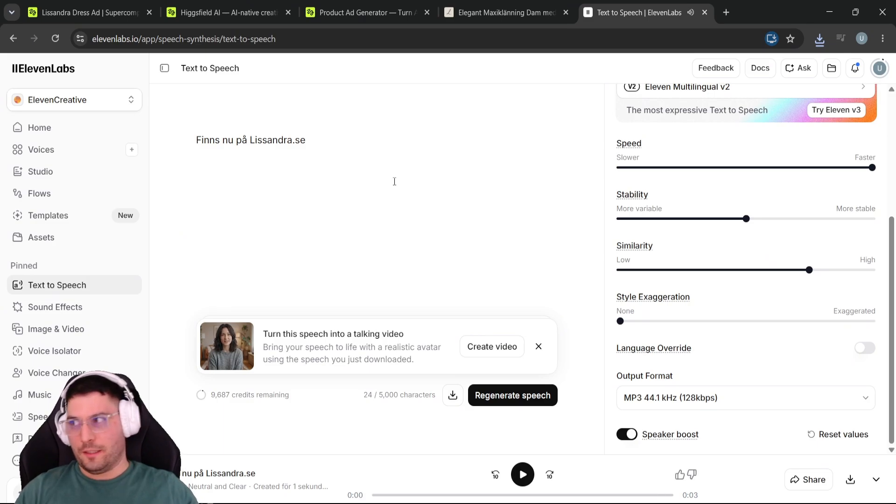
click(455, 400)
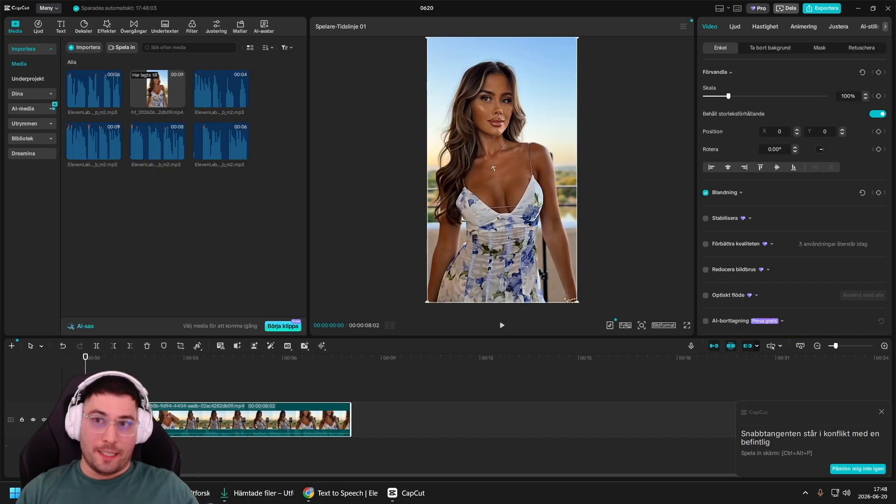
Switch to CapCut, mute the original audio of the three dress video clips and play back the timeline with the voiceover.
drag(282, 175, 198, 96)
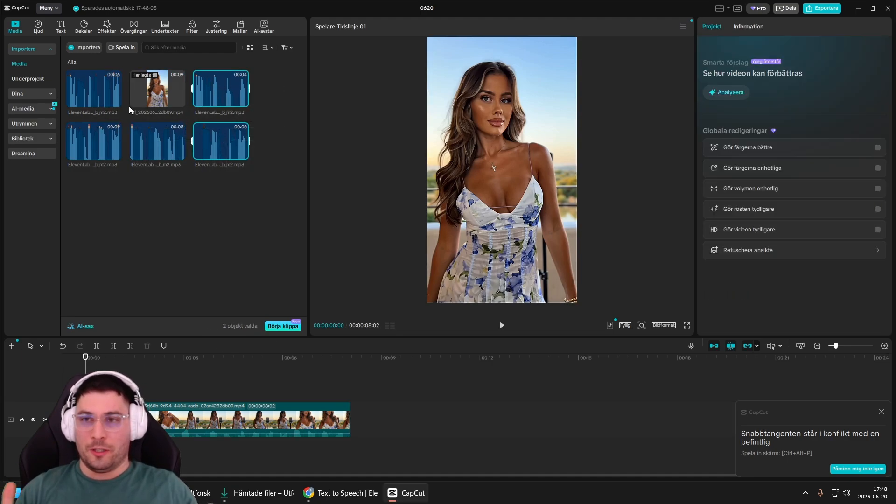
click(329, 421)
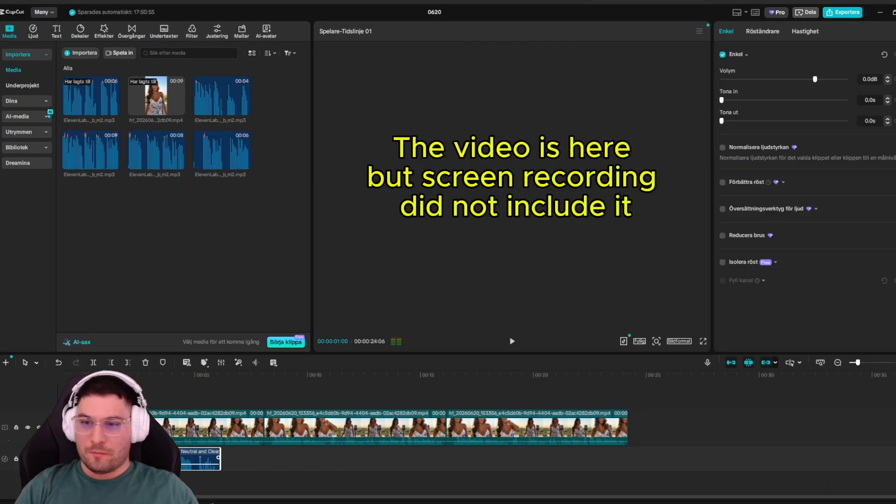
drag(200, 441, 200, 472)
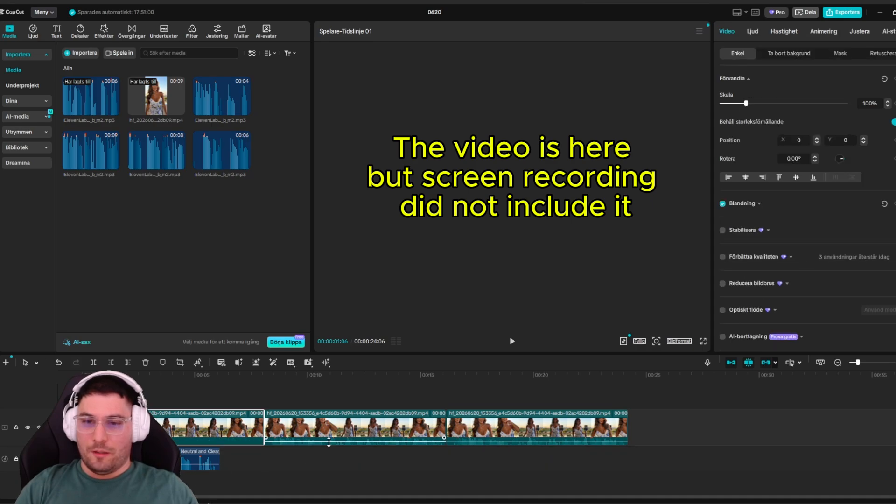
drag(329, 440, 332, 469)
drag(498, 444, 485, 486)
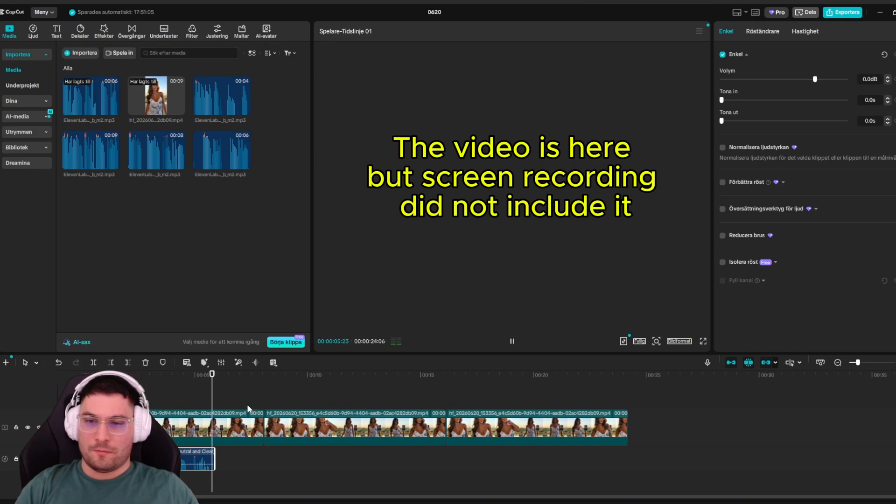
key(space)
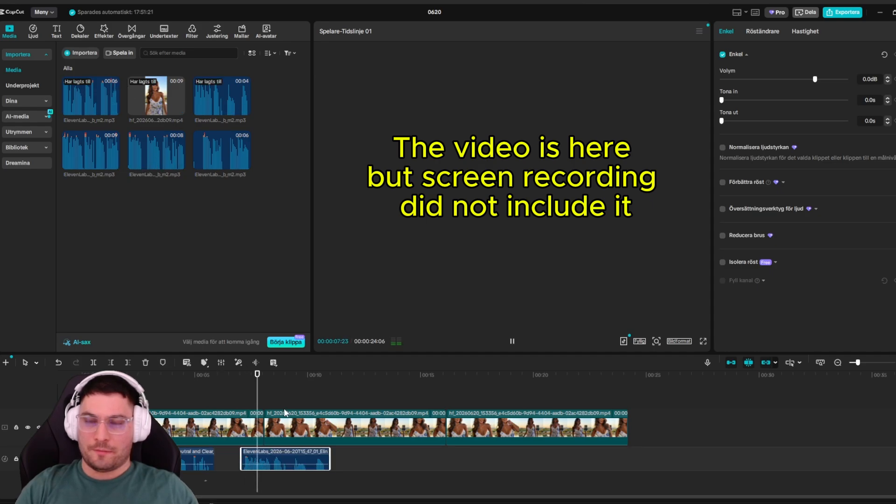
Stop the playback and move the selected ElevenLabs voiceover clip further along the audio track under the last dress video clip.
key(space)
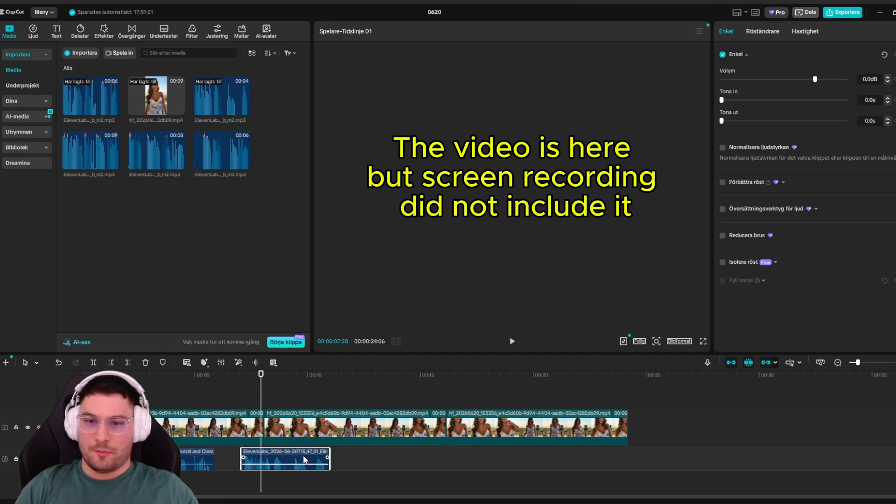
drag(304, 460, 604, 460)
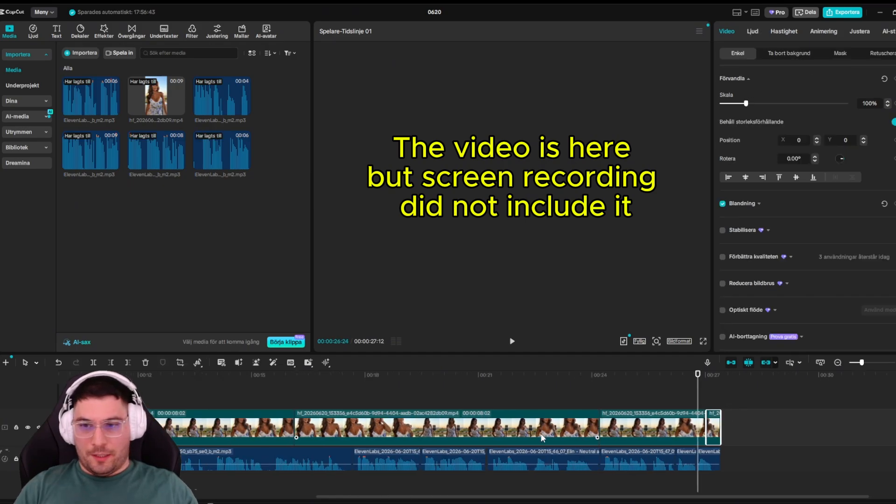
Play the assembled ad from the beginning to review how the voiceover lines fit the dress clips.
scroll(542, 438, down, 3)
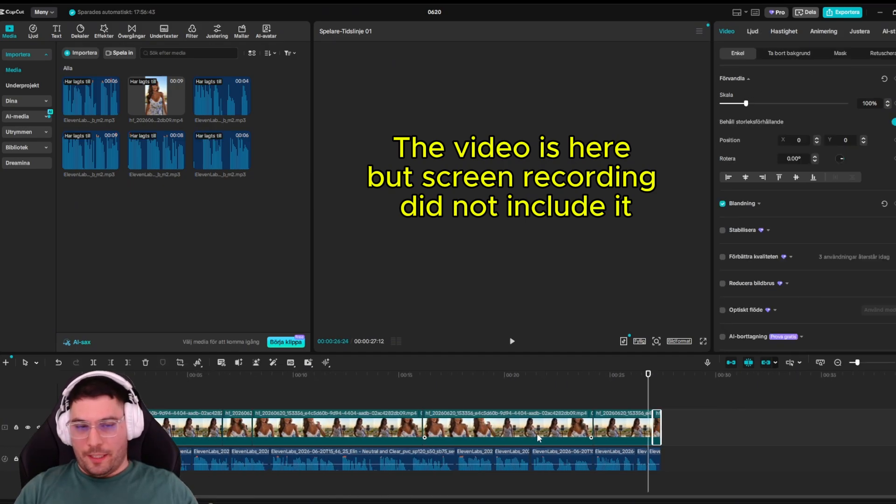
click(71, 374)
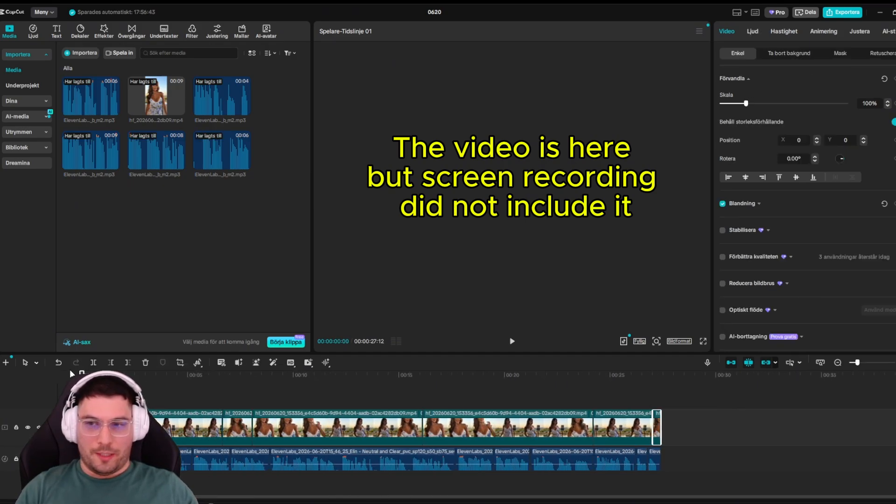
key(space)
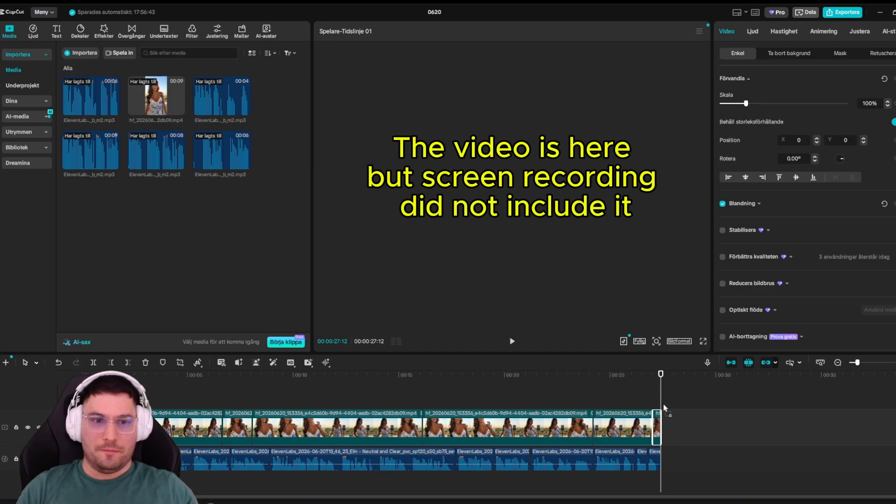
click(674, 430)
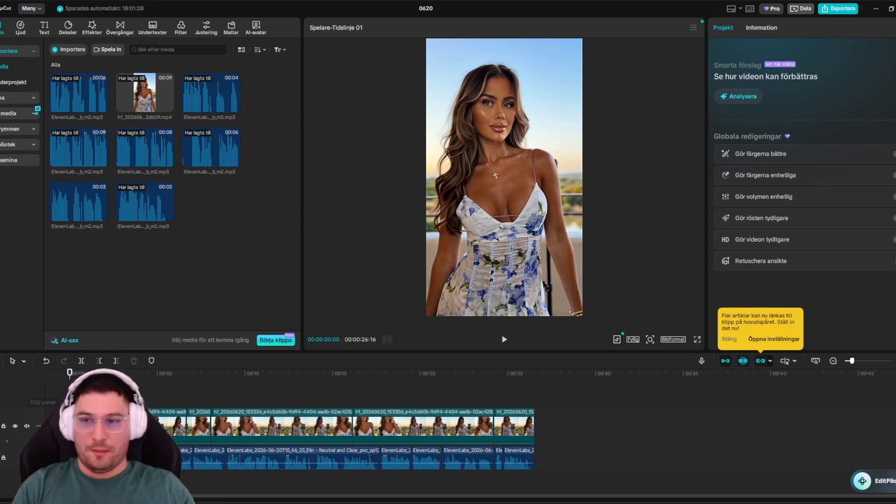
key(space)
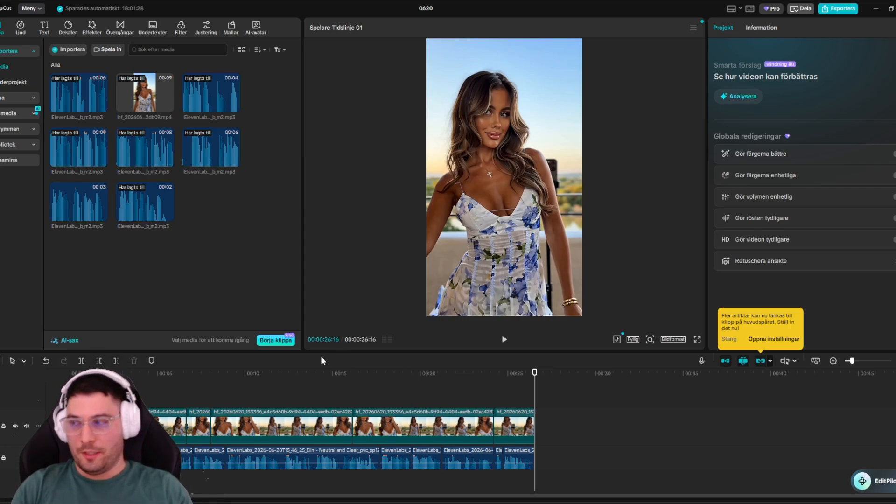
Generate automatic captions with Swedish as the spoken language and move them up to the middle of the video frame.
key(Home)
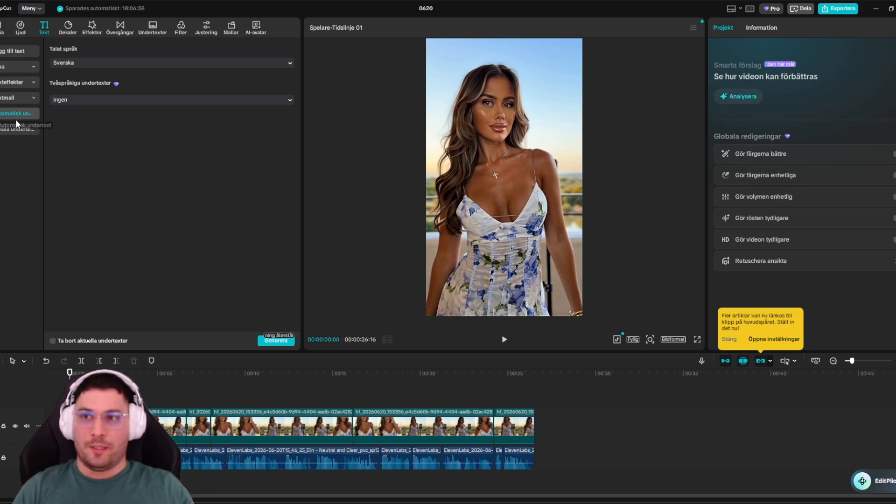
click(114, 62)
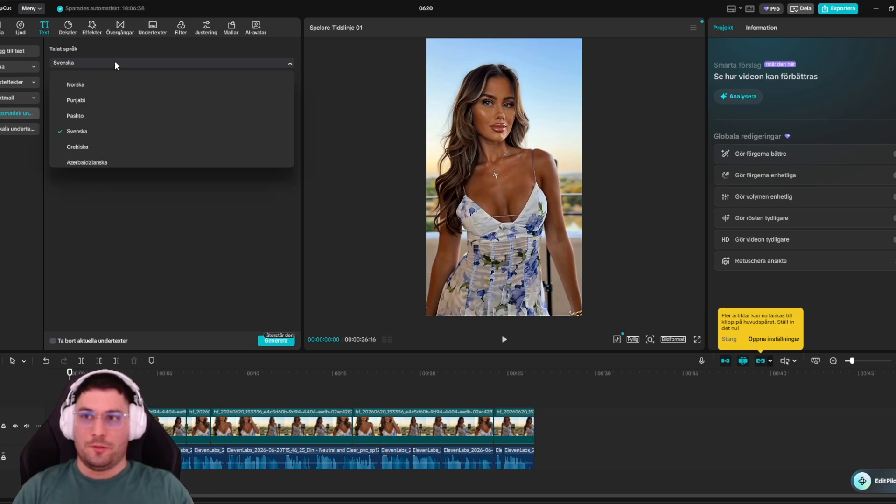
click(83, 132)
click(284, 343)
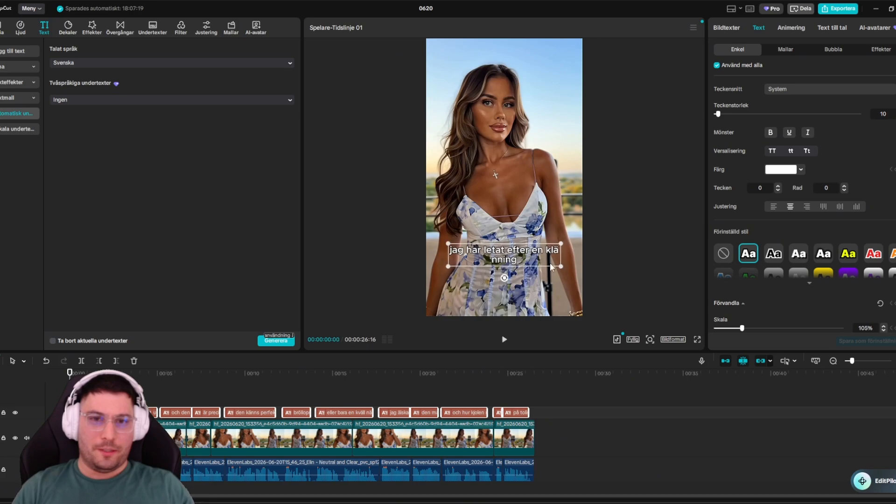
drag(536, 260, 536, 254)
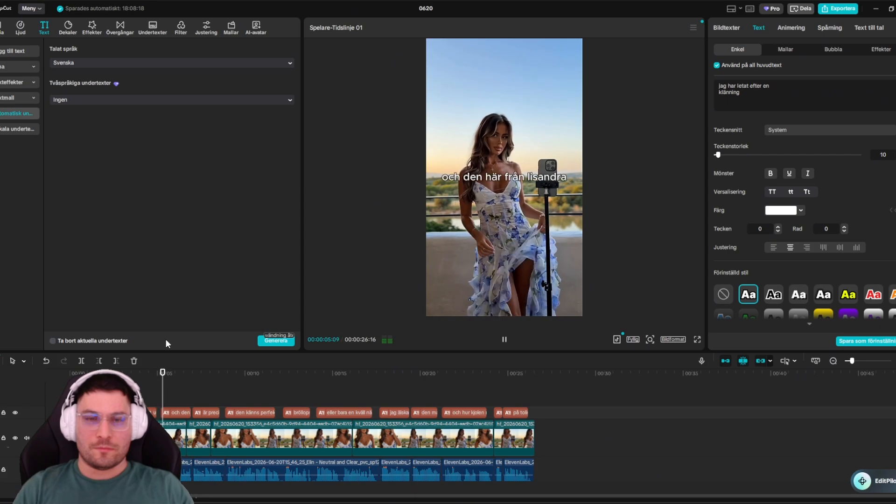
Correct the brand name in the caption about the dress so it reads "och den här från Lissandra".
click(504, 177)
double_click(767, 89)
text(L)
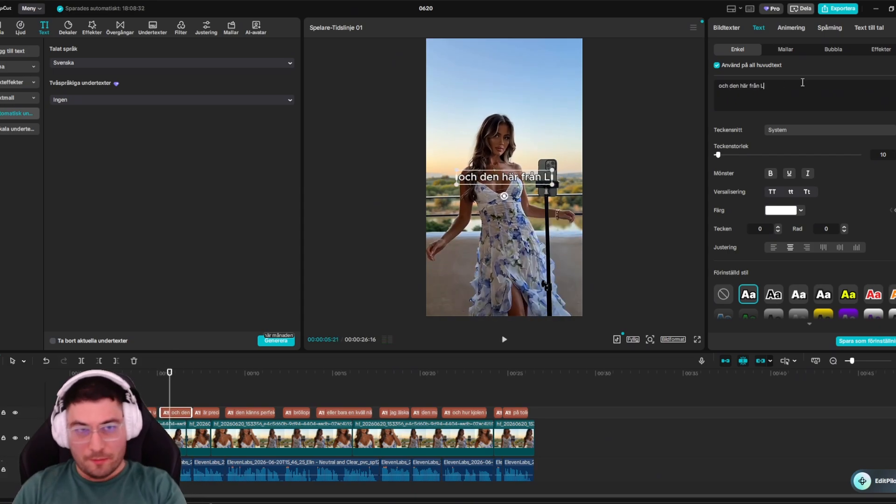
text(issandra)
Play through the remaining captions and change the closing one to "på Lissandra.se".
click(172, 372)
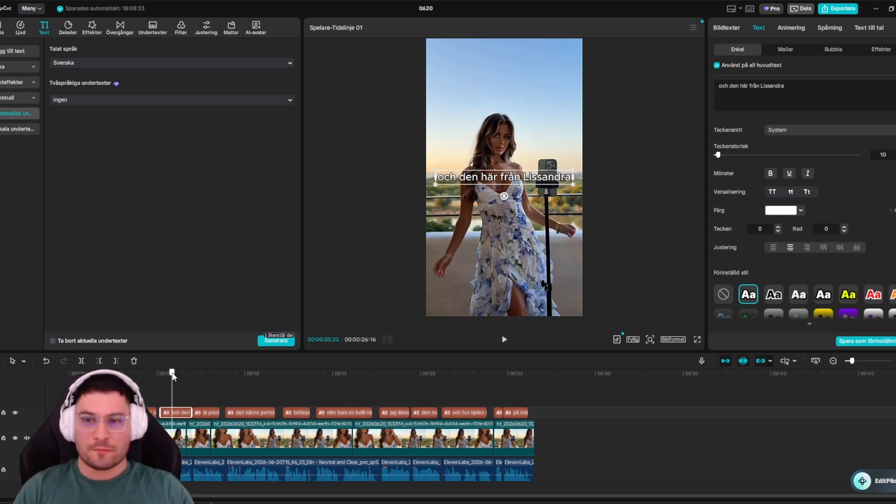
key(space)
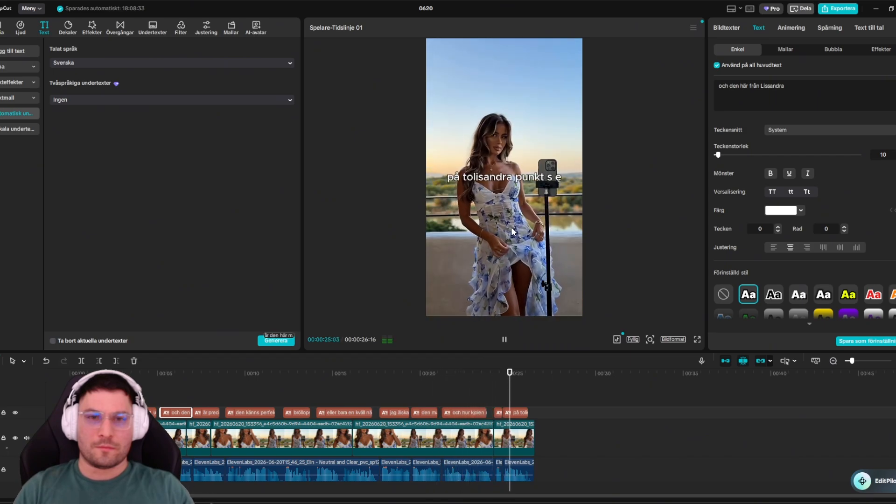
key(space)
click(505, 177)
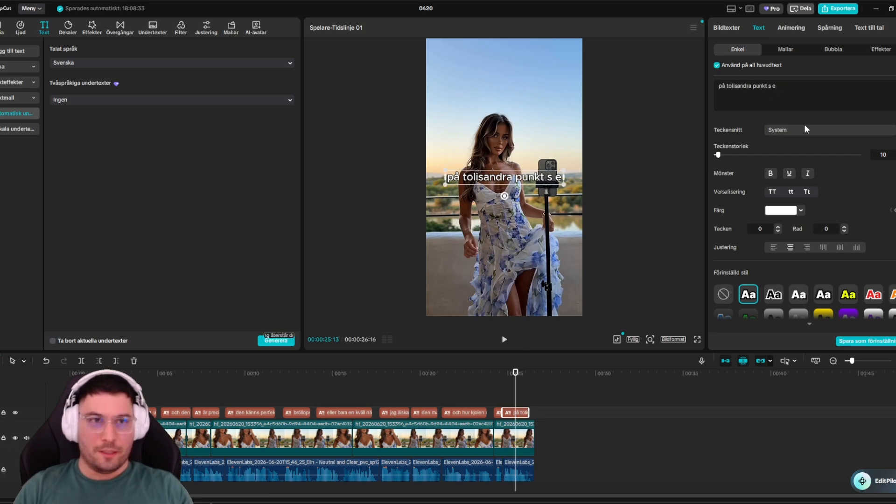
text(på Lissandra.se)
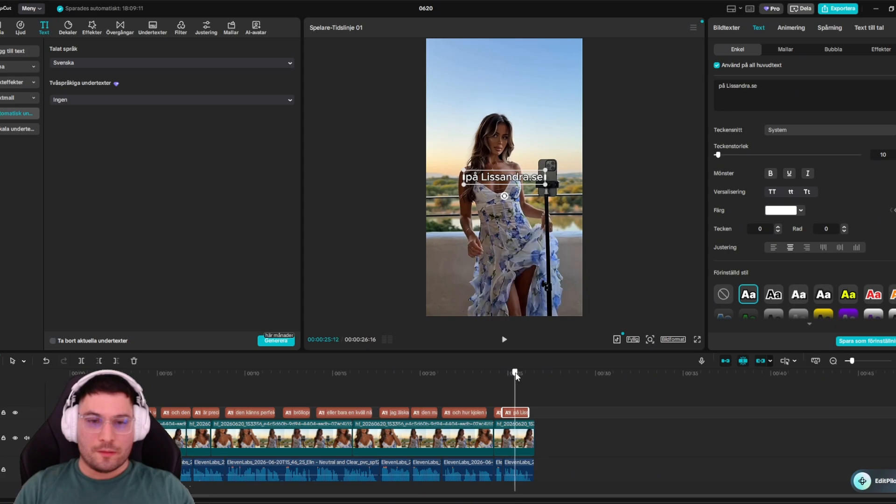
Go to the end of the captioned ad, check the playback and start exporting the video.
click(535, 374)
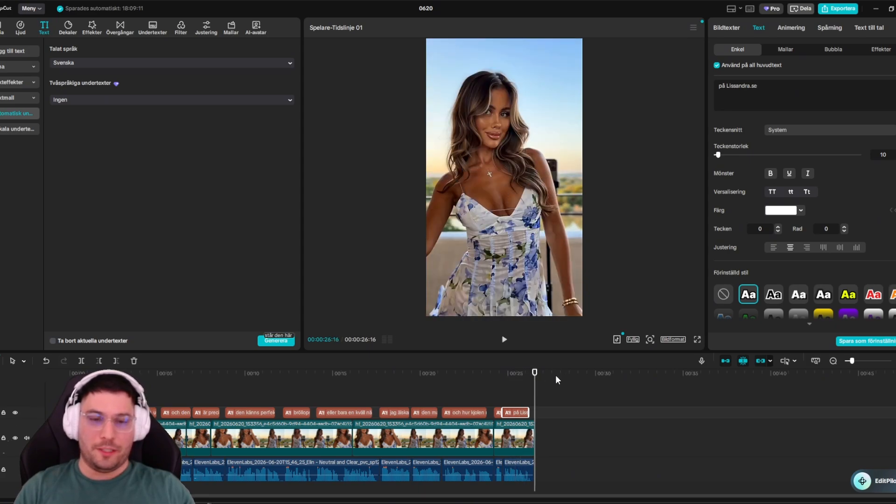
key(space)
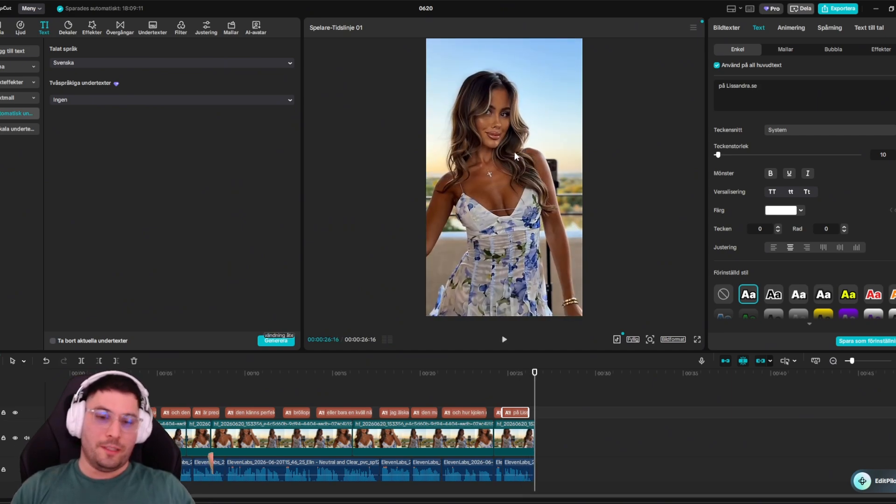
click(845, 8)
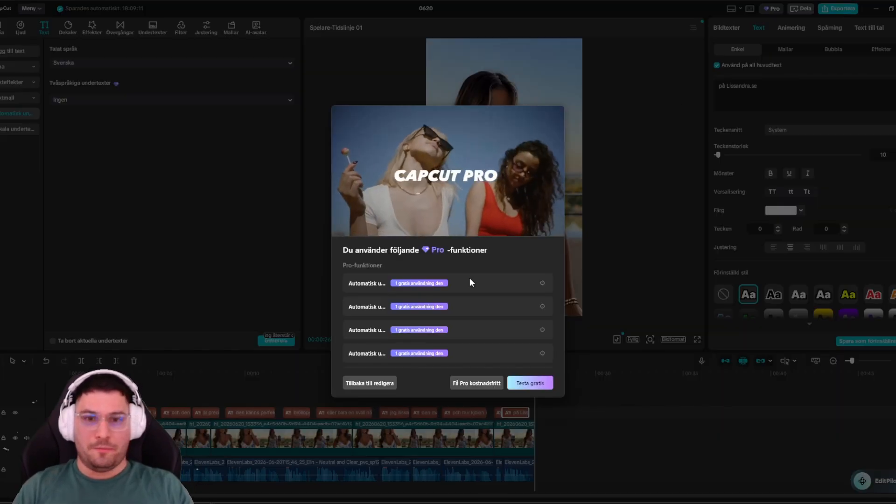